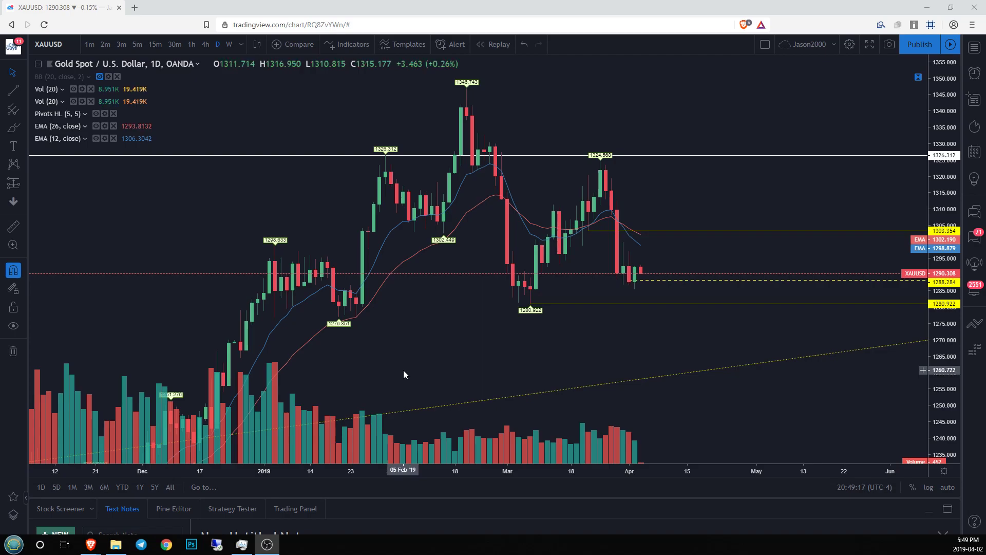
Step: Sketch a head-and-shoulders outline with the brush in the empty area below the candles, adding two eyes and a smile to the head
click(20, 131)
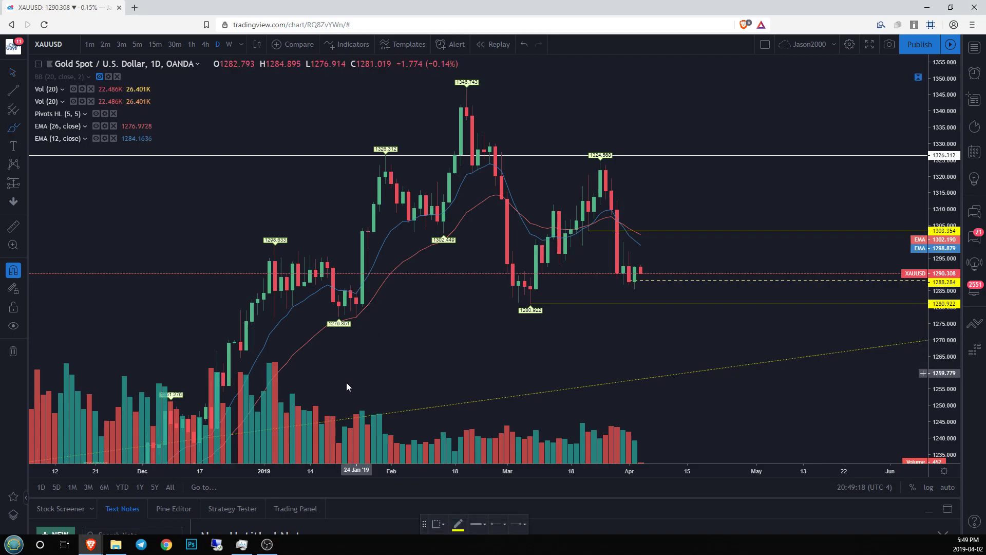
mouse_move(339, 402)
mouse_down()
mouse_move(345, 381)
mouse_move(381, 393)
mouse_move(415, 333)
mouse_move(458, 399)
mouse_move(492, 357)
mouse_move(542, 389)
mouse_up()
mouse_move(431, 342)
mouse_down()
mouse_move(449, 343)
mouse_move(450, 355)
mouse_up()
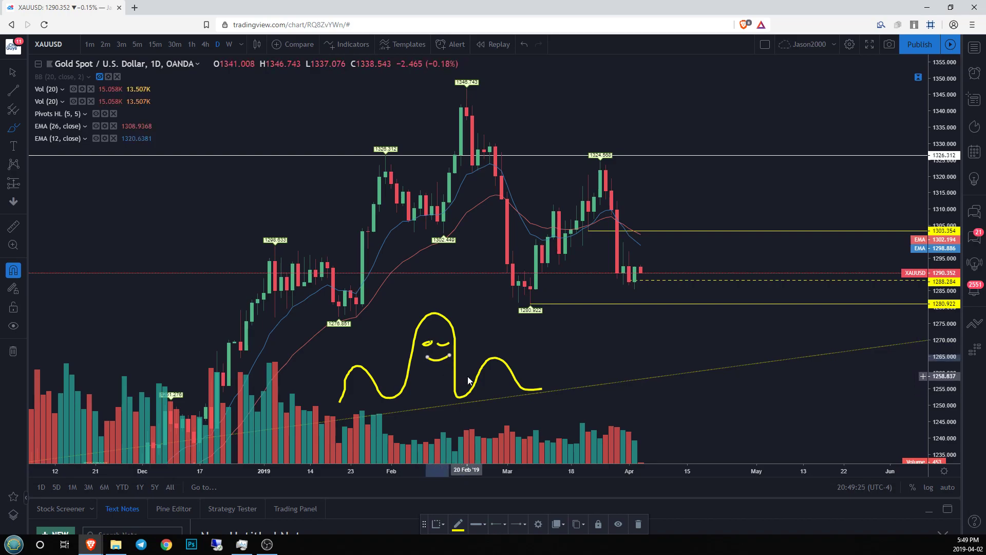
Step: Draw an extended trend line through the two troughs of the sketched pattern and delete the older rising trend line
click(14, 93)
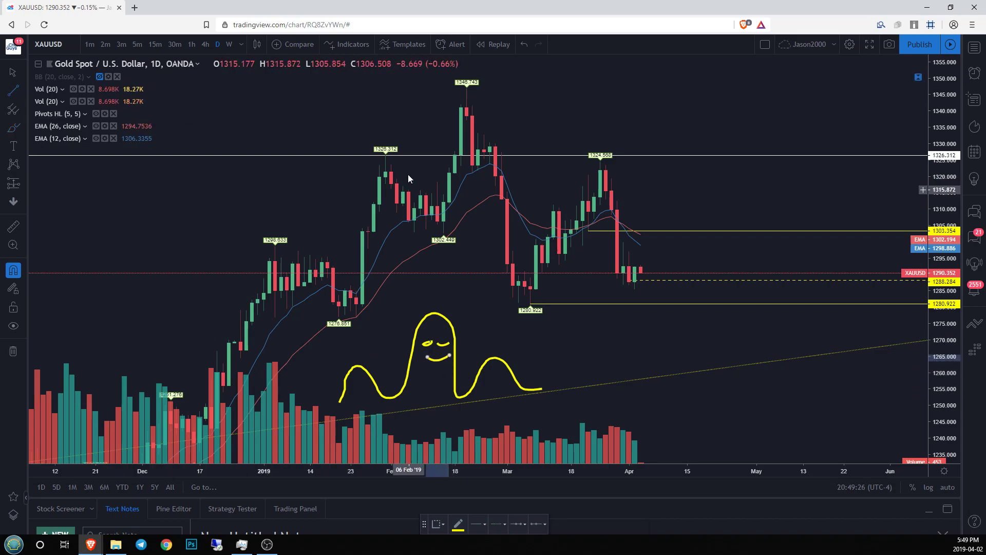
click(385, 400)
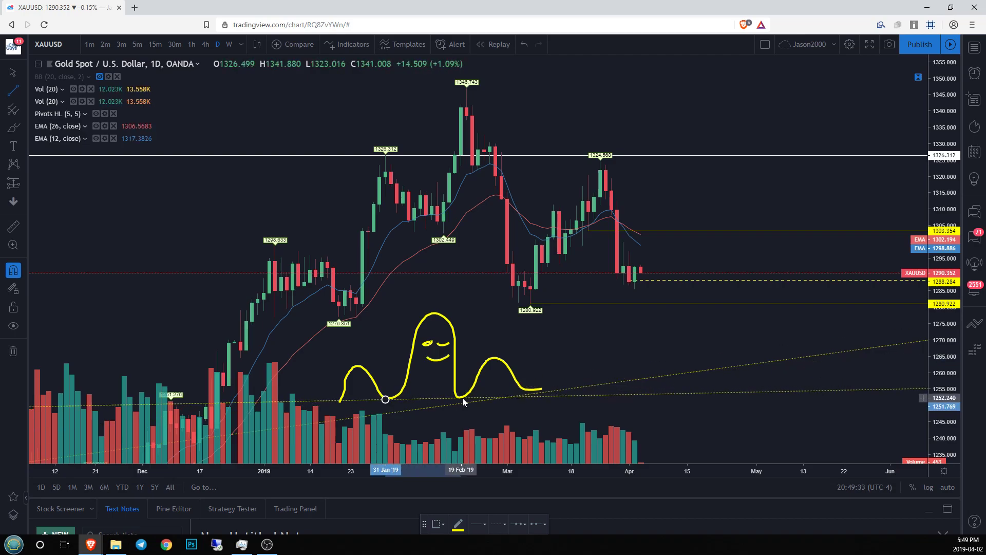
click(462, 398)
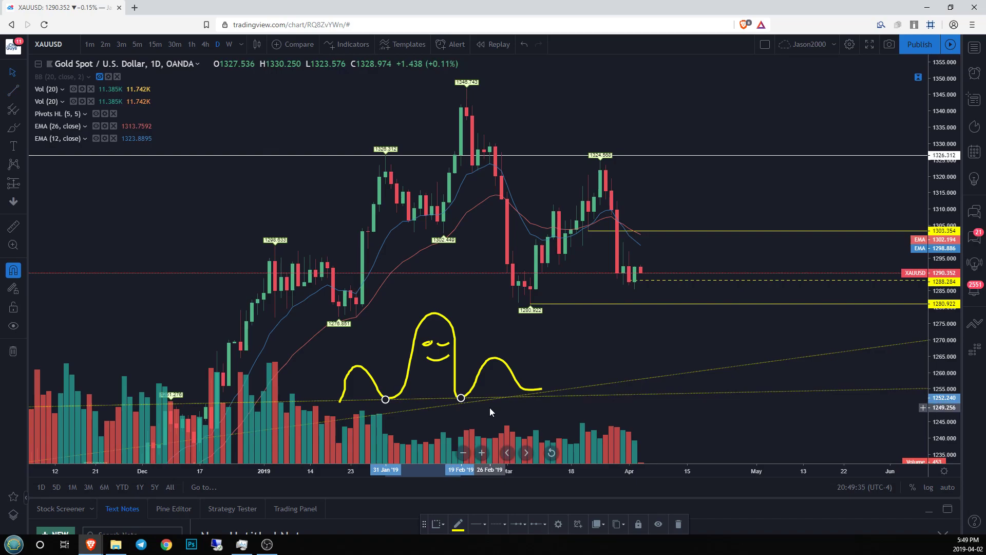
click(473, 389)
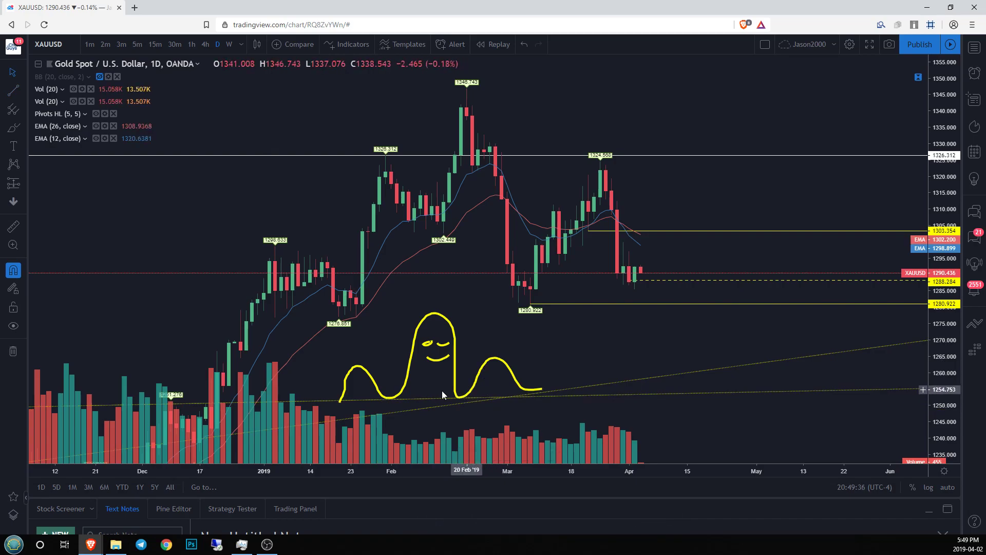
click(583, 388)
key(Delete)
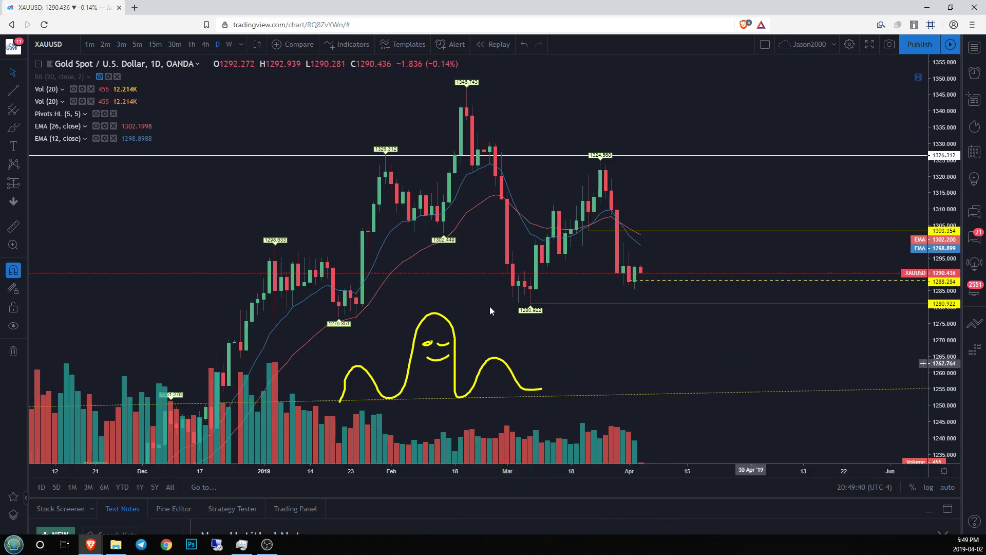
Step: Add a short downward brush stroke at the end of the sketched right shoulder, breaking through the neckline
click(14, 128)
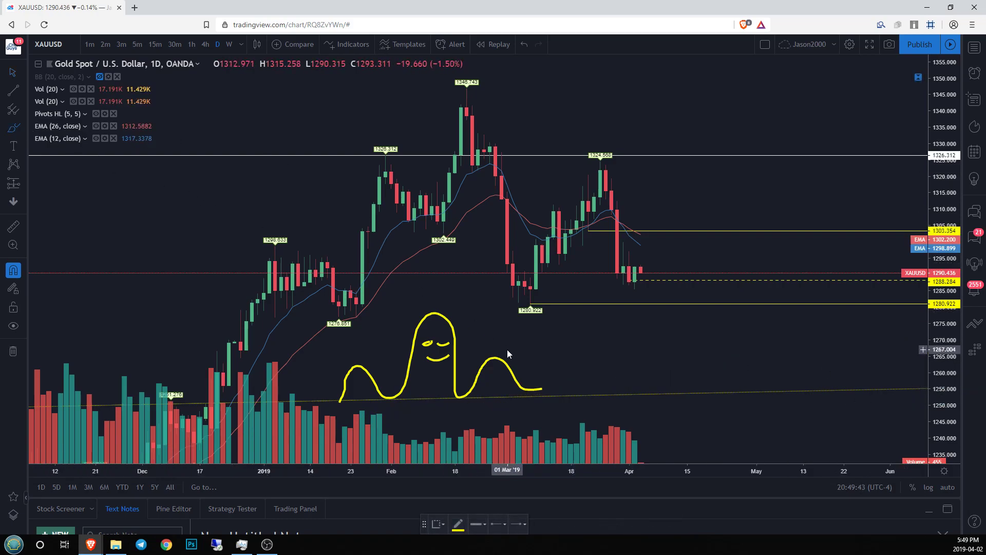
drag(541, 387, 544, 402)
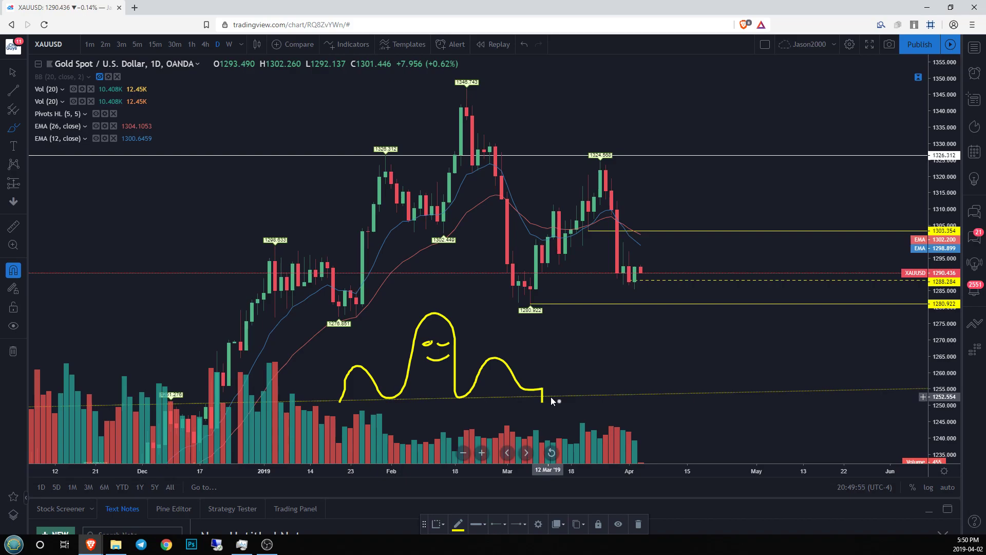
Step: Delete all brush strokes of the sketched head-and-shoulders pattern, including the outline, face and breakdown stroke
click(16, 73)
click(441, 360)
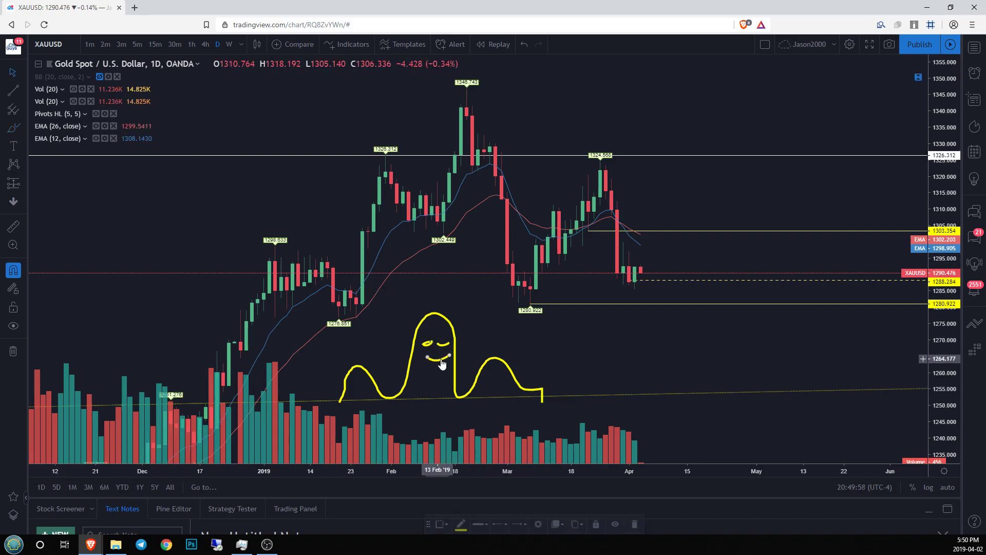
key(Delete)
click(455, 362)
key(Delete)
click(542, 393)
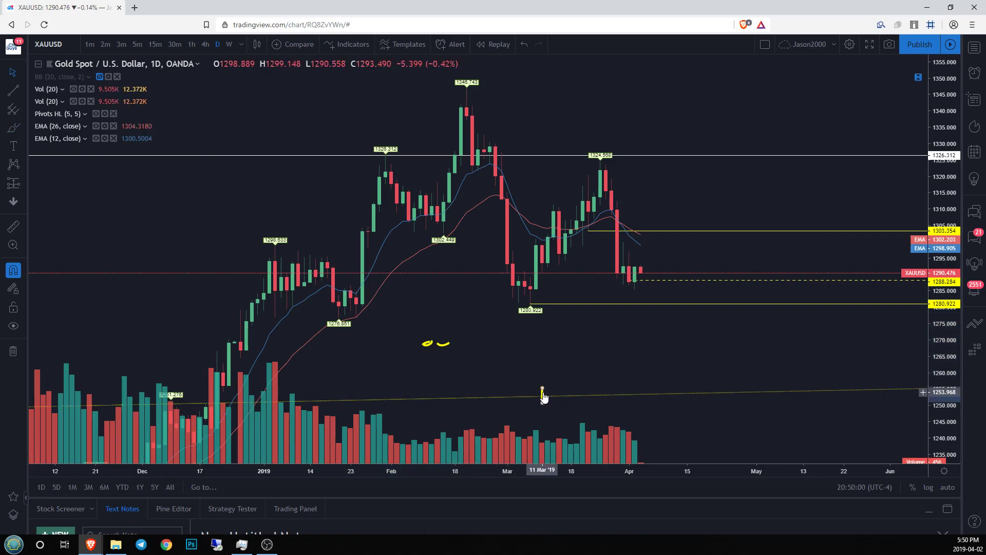
key(Delete)
click(443, 344)
key(Delete)
click(430, 344)
key(Delete)
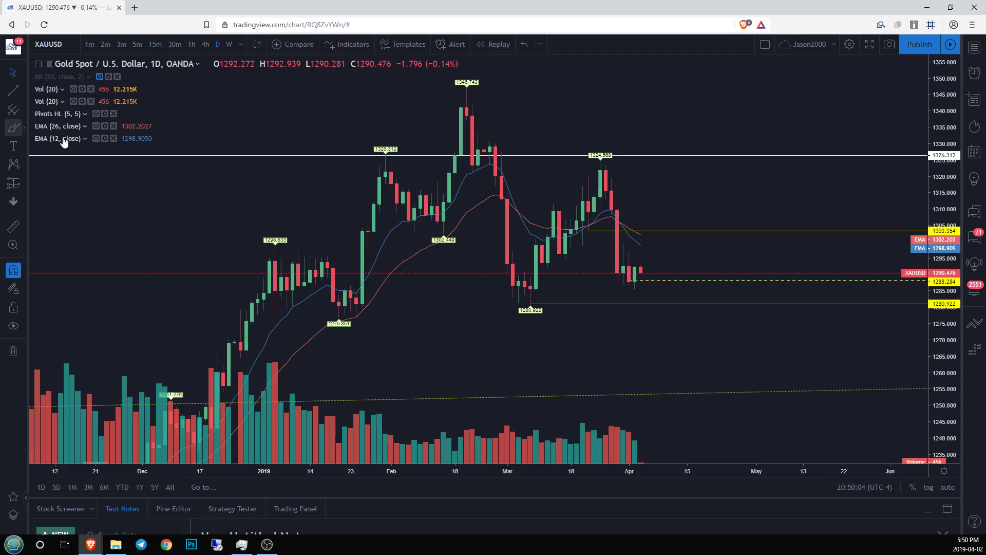
Step: Trace the candles' head-and-shoulders shape with the brush and draw a neckline from the 14 Feb low through the 05 Mar low
mouse_move(357, 251)
mouse_down()
mouse_move(445, 153)
mouse_move(494, 151)
mouse_up()
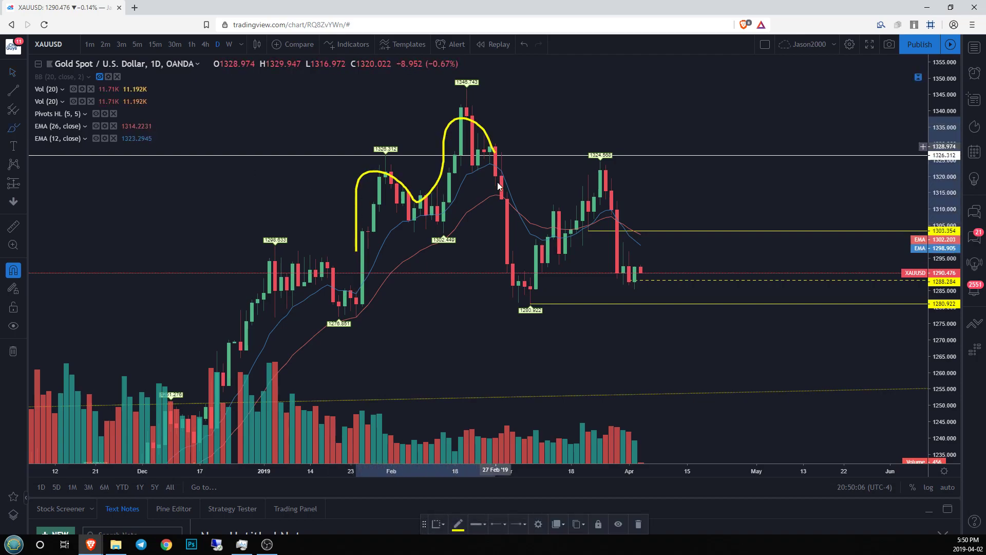
mouse_move(498, 185)
mouse_down()
mouse_move(509, 271)
mouse_move(627, 162)
mouse_move(635, 213)
mouse_up()
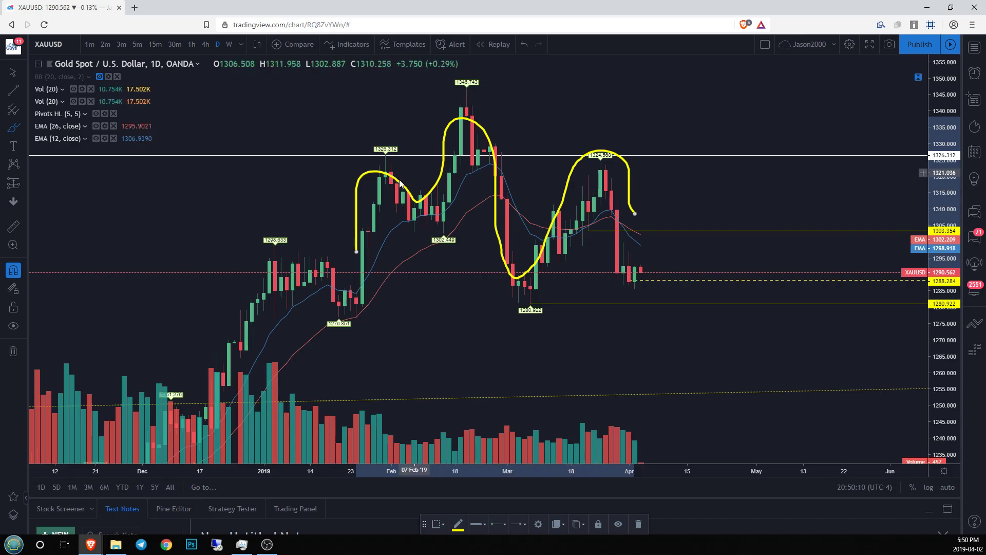
click(13, 91)
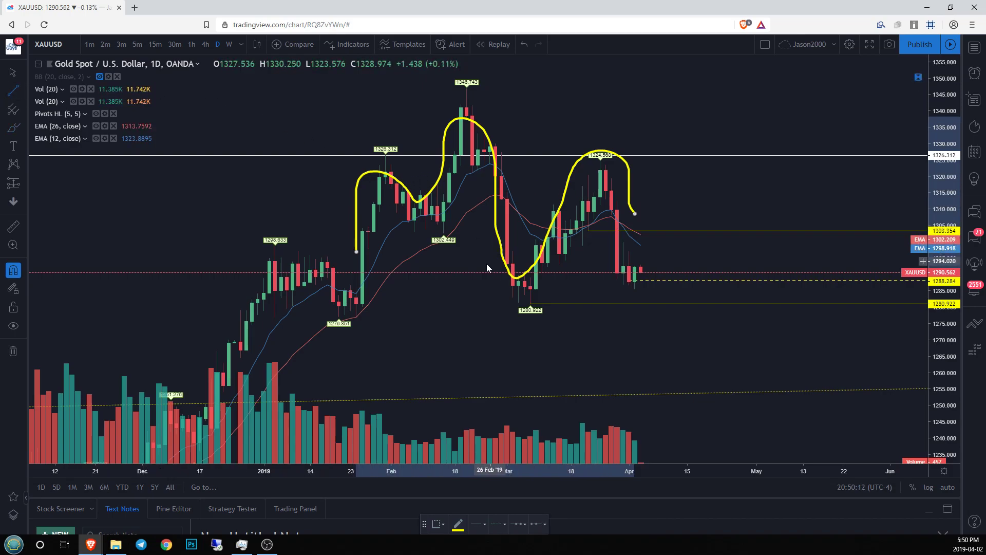
click(444, 234)
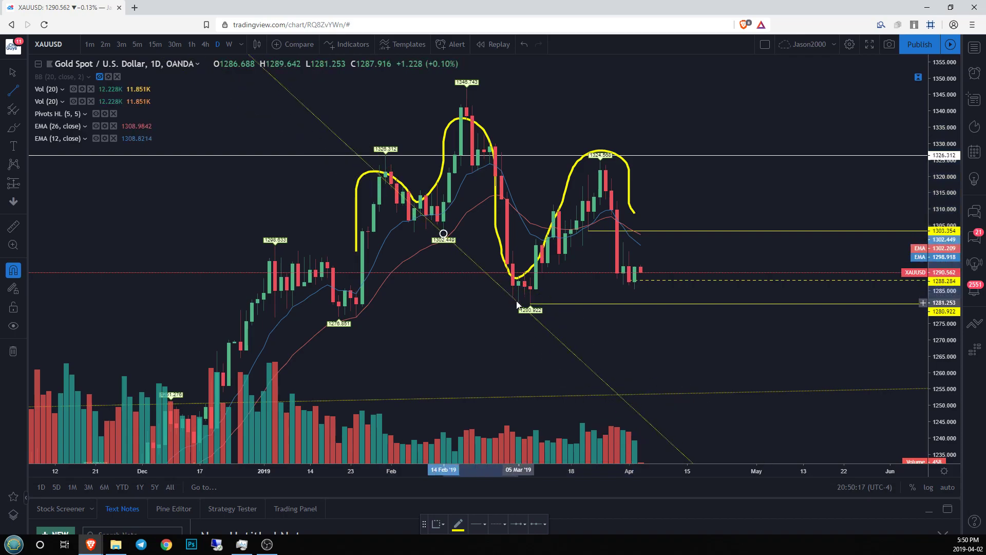
key(Escape)
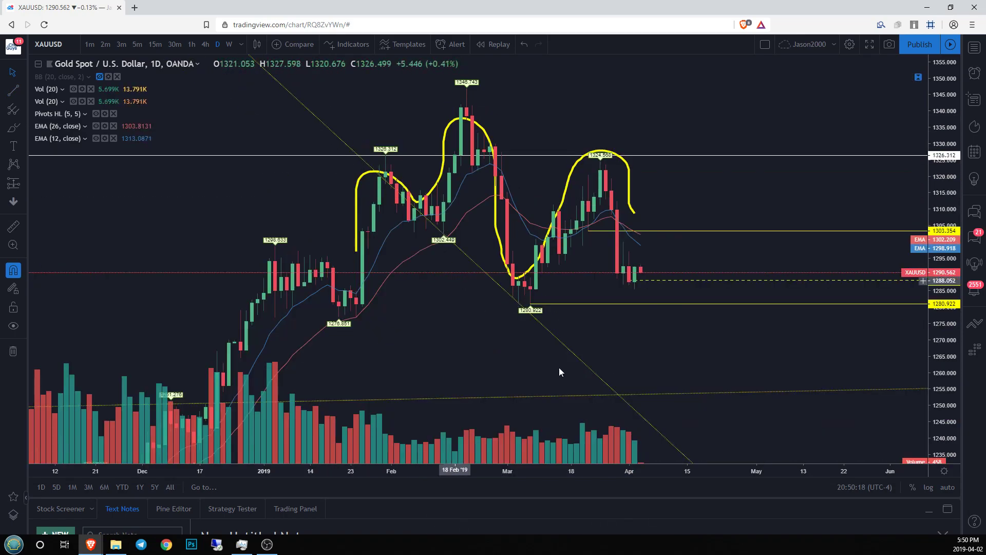
Step: Delete the steep falling neckline and the brush outline traced over the daily candles
drag(590, 387, 491, 365)
drag(371, 348, 445, 355)
drag(570, 349, 570, 269)
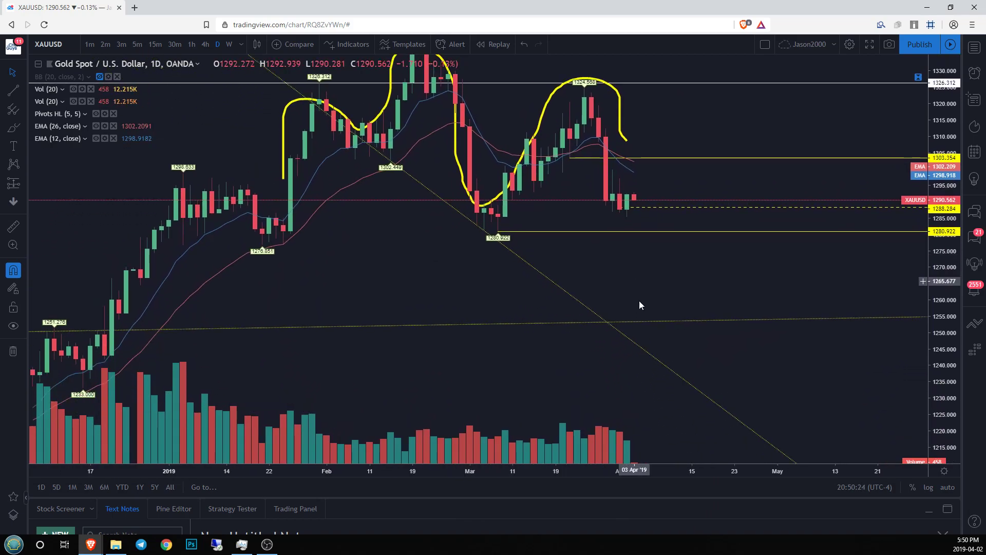
drag(639, 414, 606, 321)
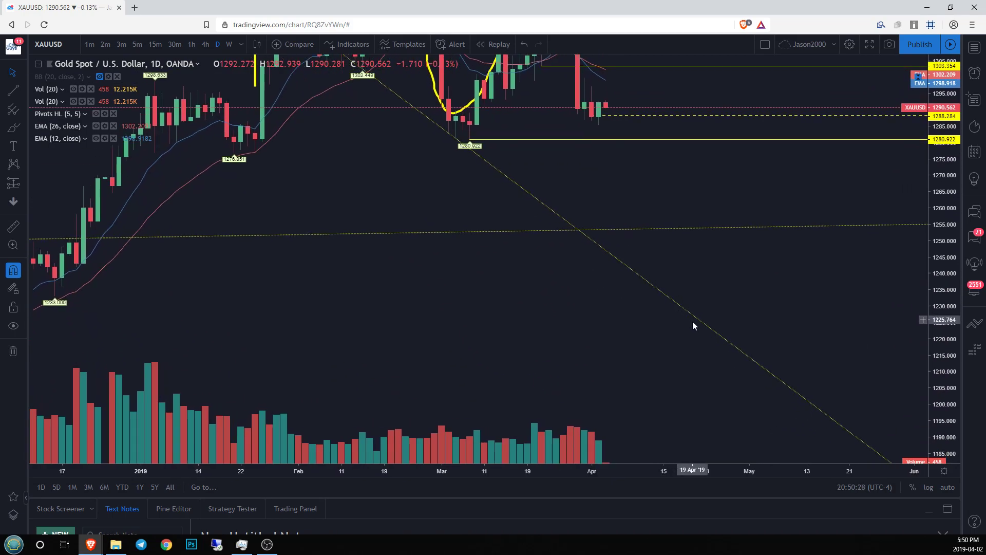
drag(667, 326, 692, 366)
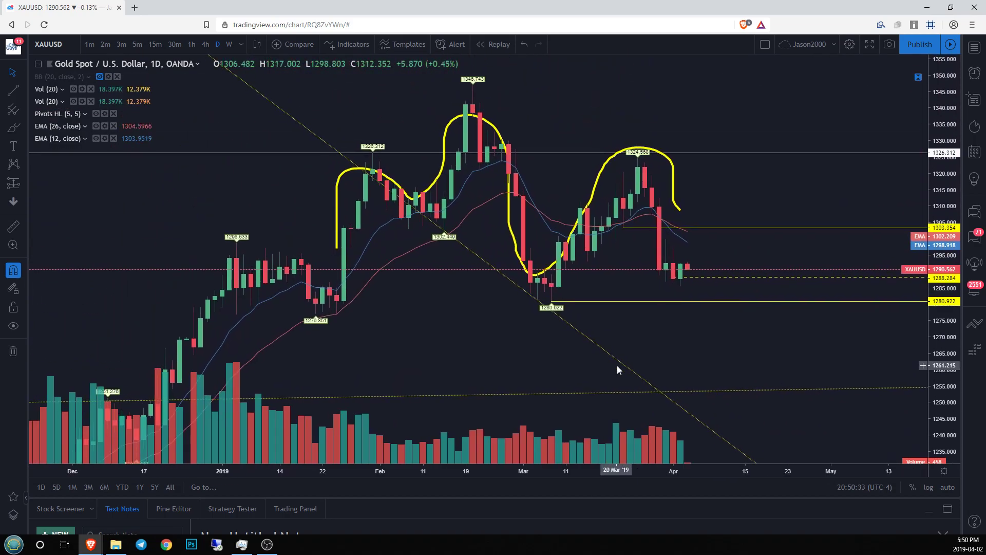
click(622, 369)
key(Delete)
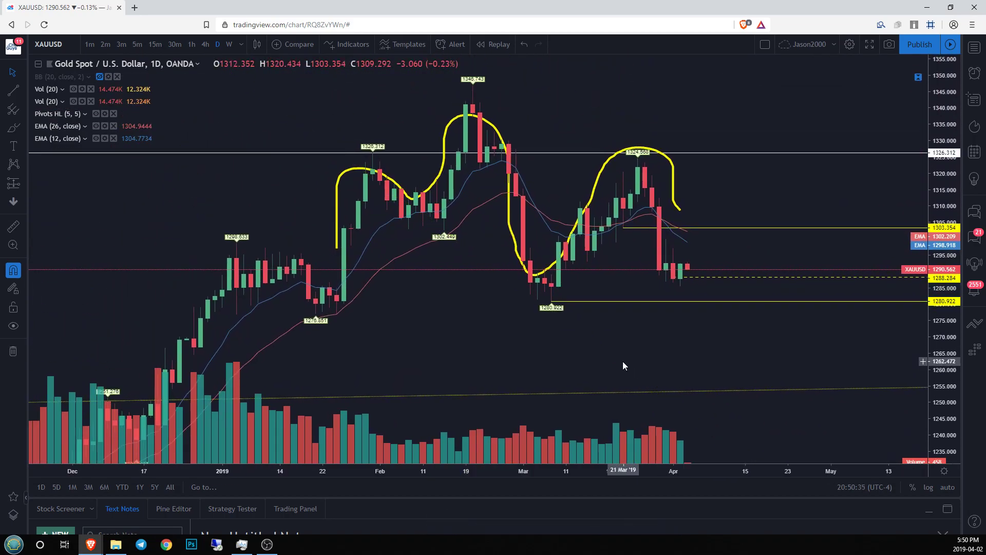
click(673, 198)
key(Delete)
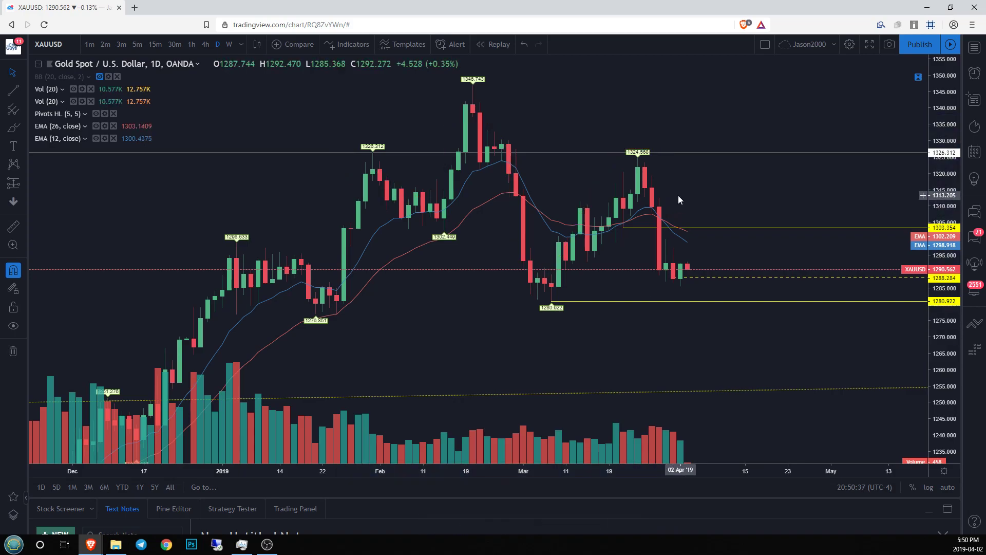
drag(679, 198, 676, 208)
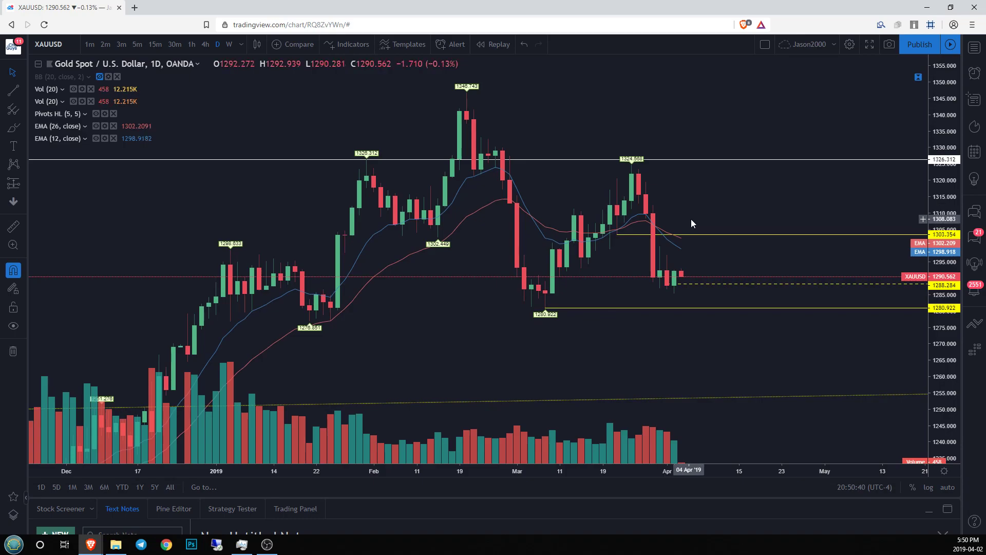
drag(692, 219, 546, 327)
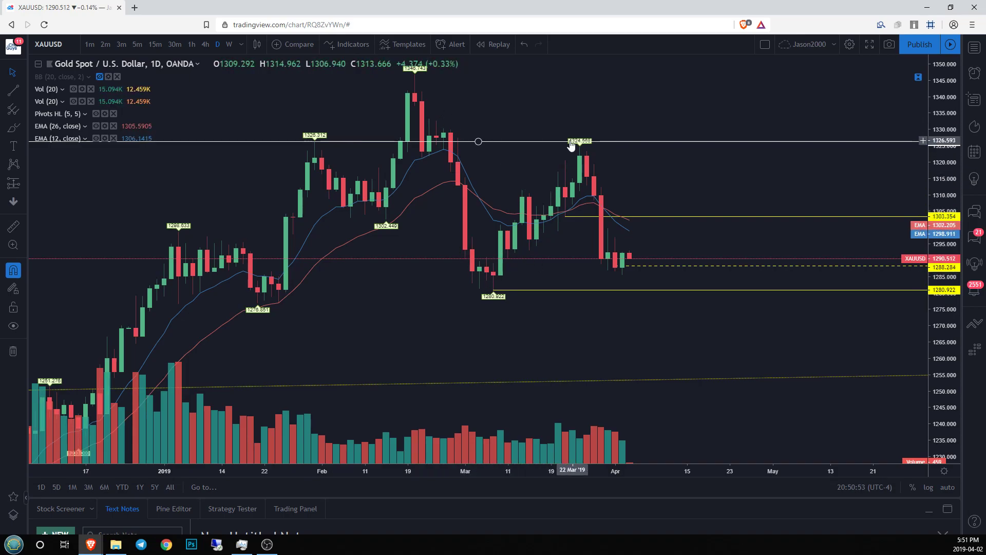
drag(406, 77, 413, 118)
drag(495, 125, 459, 83)
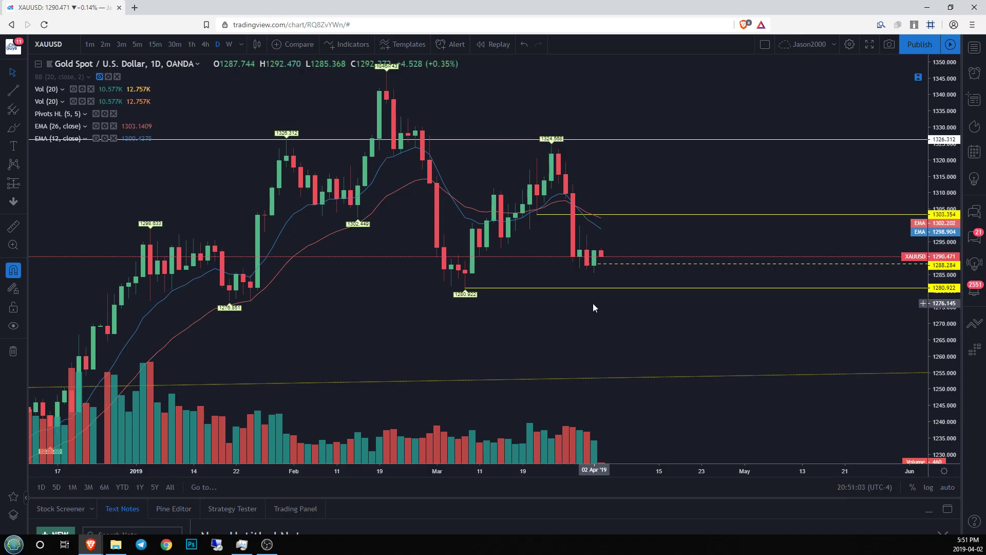
drag(581, 302, 558, 300)
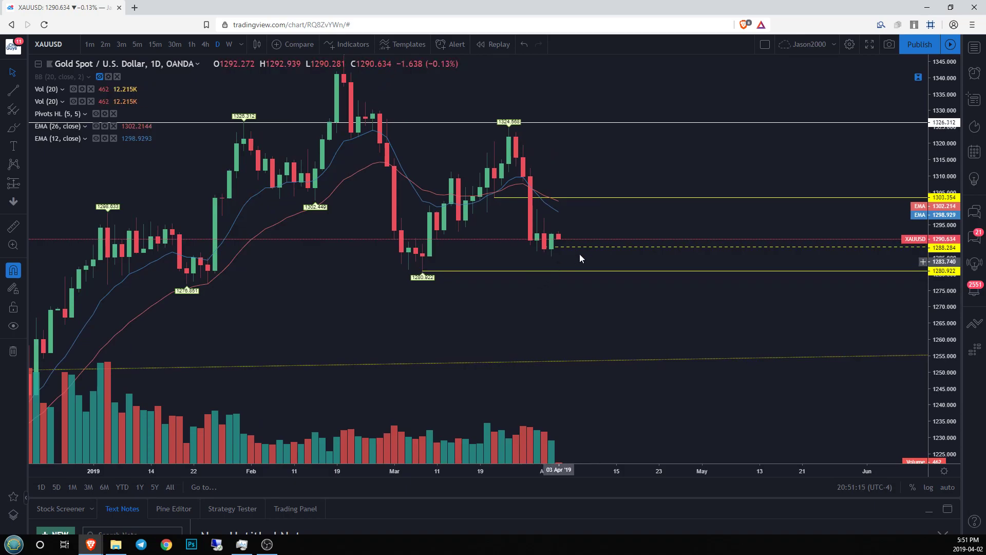
Step: Switch the gold chart to the 1-hour timeframe with an automatically fitted price scale, showing candles back to 27 March
click(193, 47)
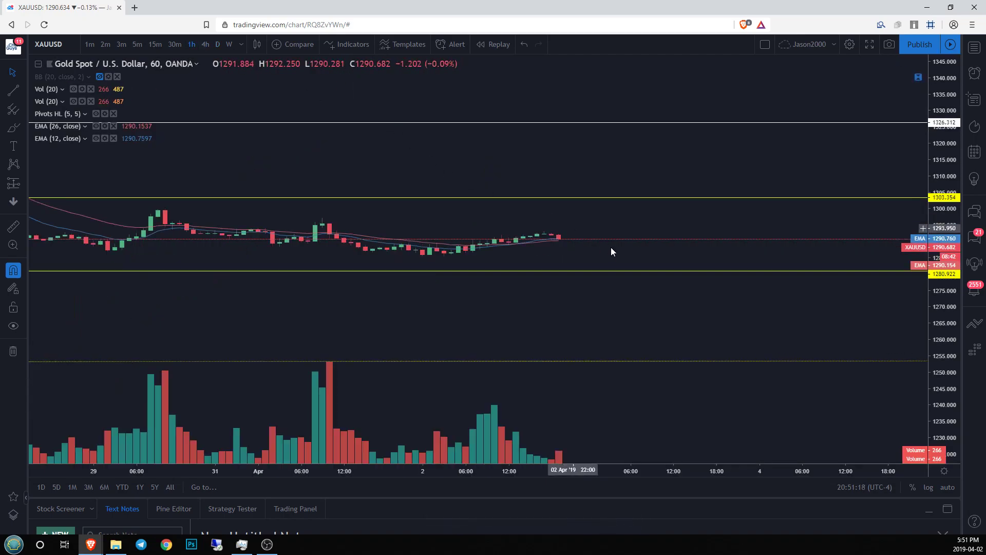
click(944, 487)
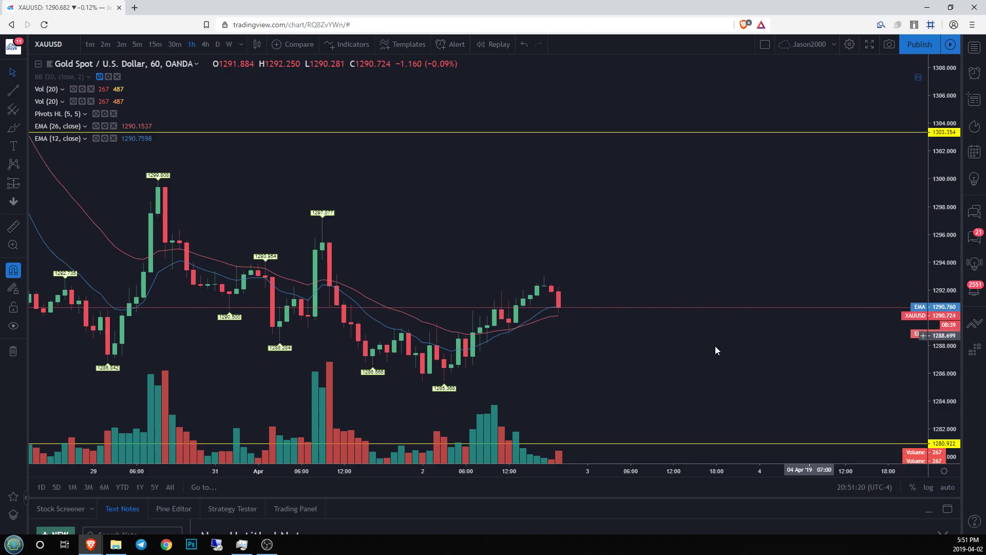
scroll(716, 350, down, 2)
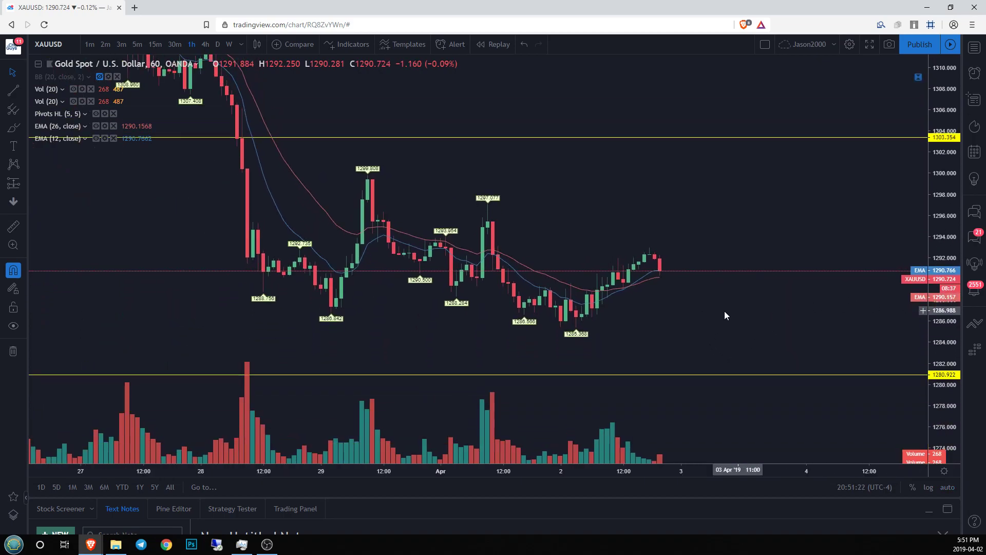
Step: Draw an extended falling trend line from the 29 Mar high at 1299.808 through the 01 Apr high at 1297.077
drag(699, 311, 694, 328)
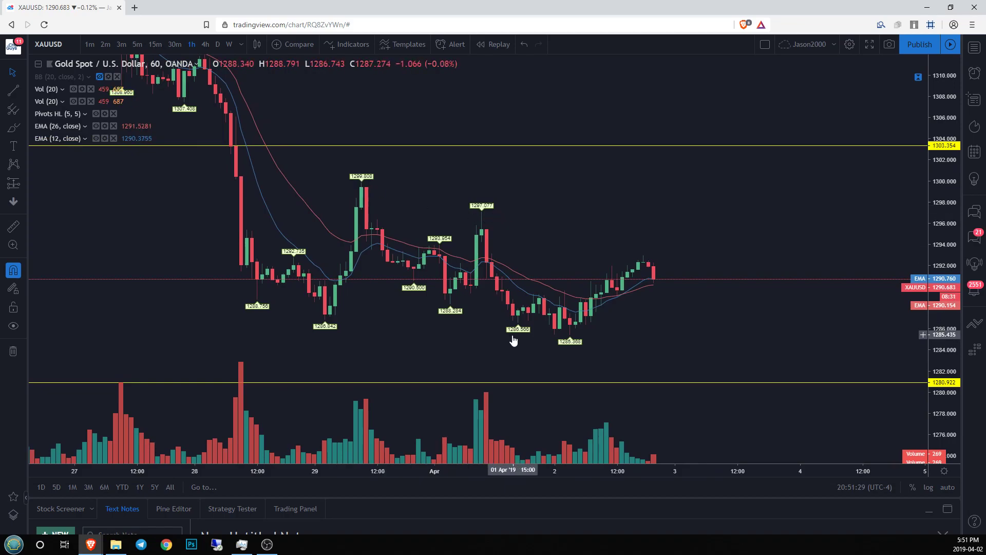
drag(647, 353, 591, 350)
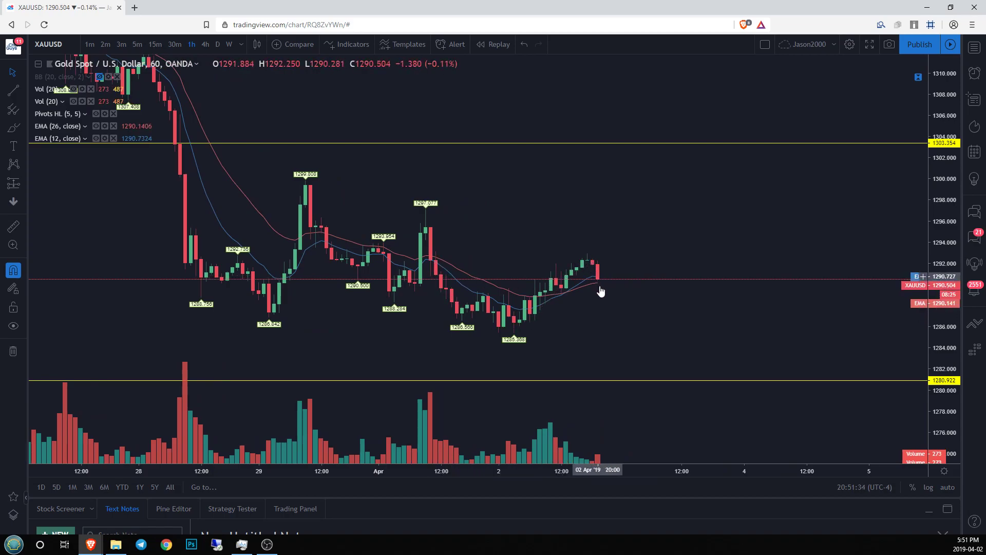
drag(609, 345, 621, 344)
click(14, 90)
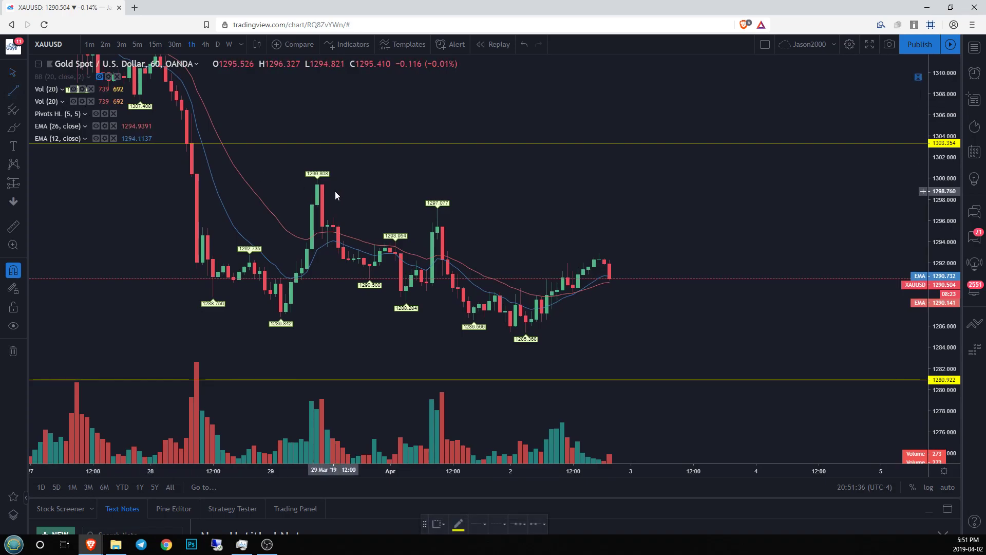
click(317, 180)
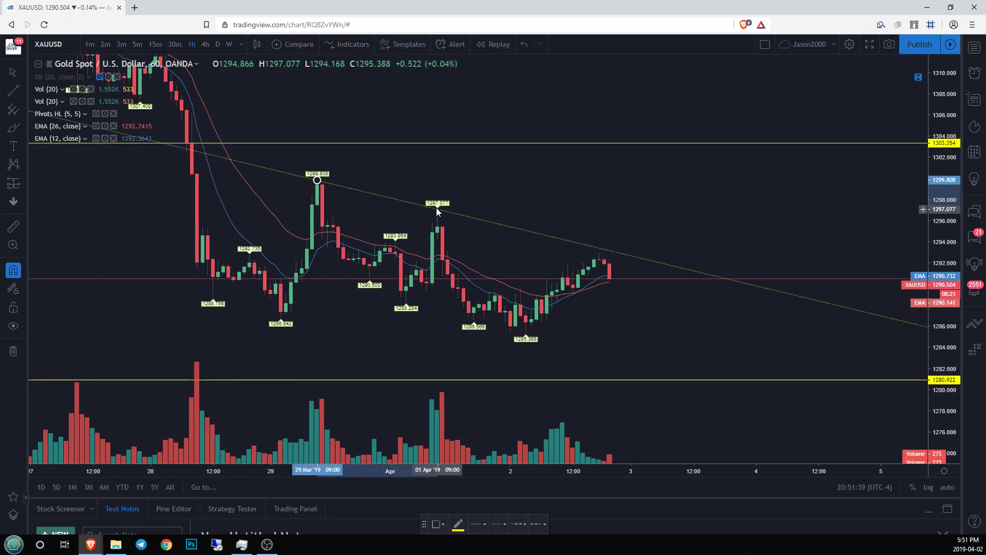
click(436, 207)
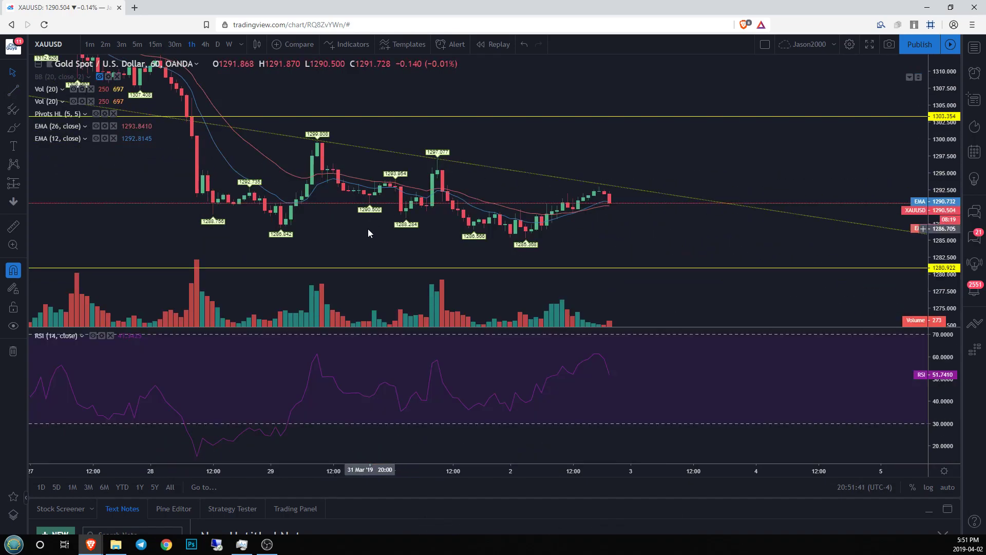
double_click(369, 230)
drag(418, 171, 445, 173)
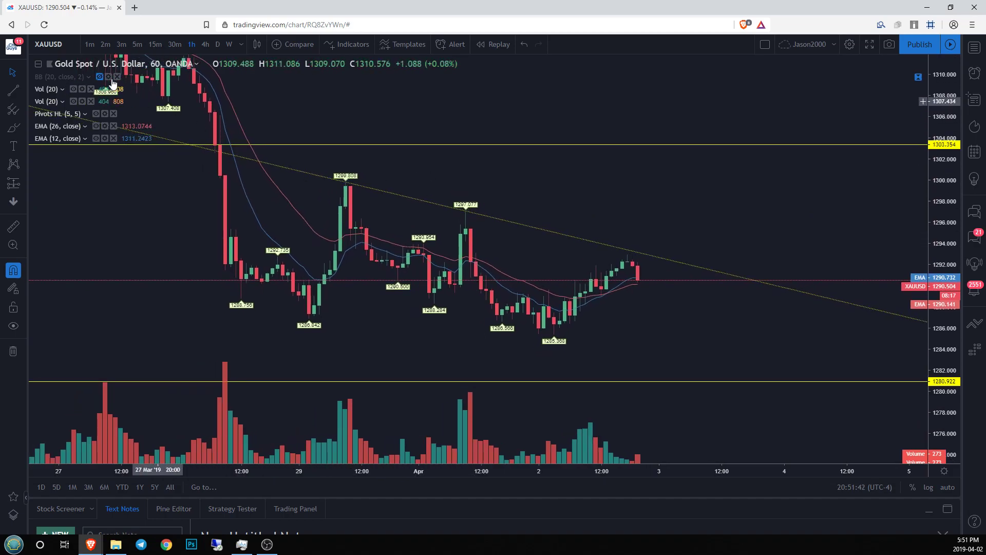
Step: Draw an extended lower trend line from the 29 Mar low at 1286.842 through the early 02 Apr low
click(307, 321)
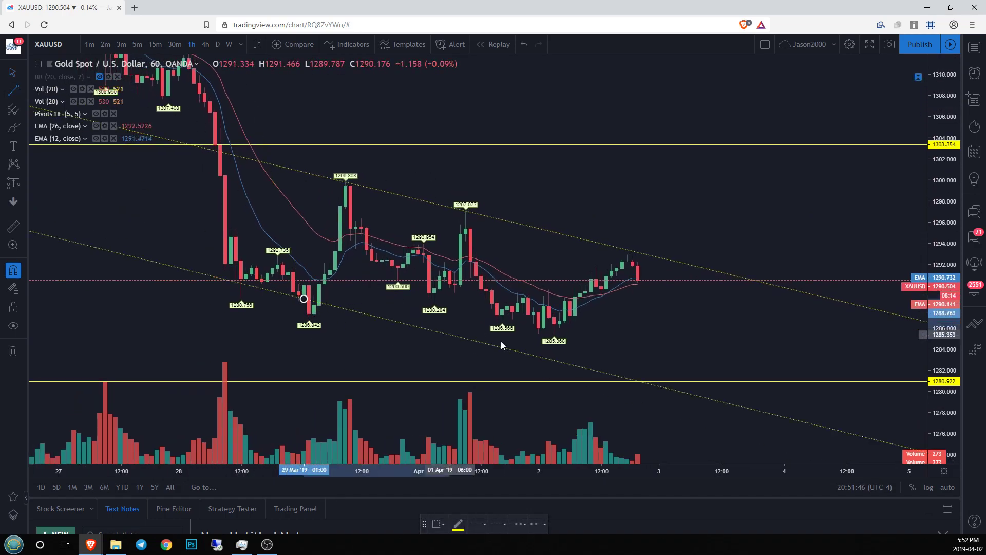
click(538, 339)
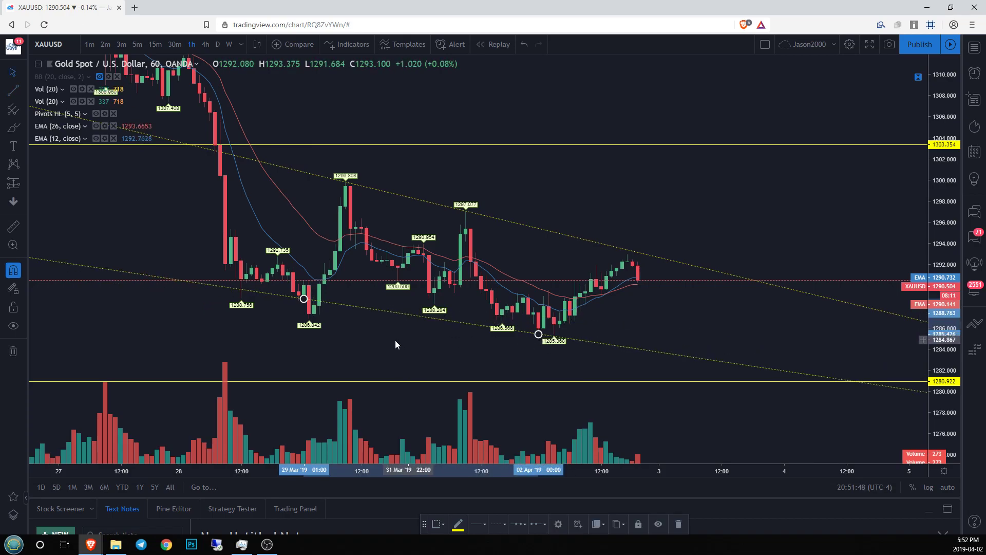
drag(304, 299, 310, 322)
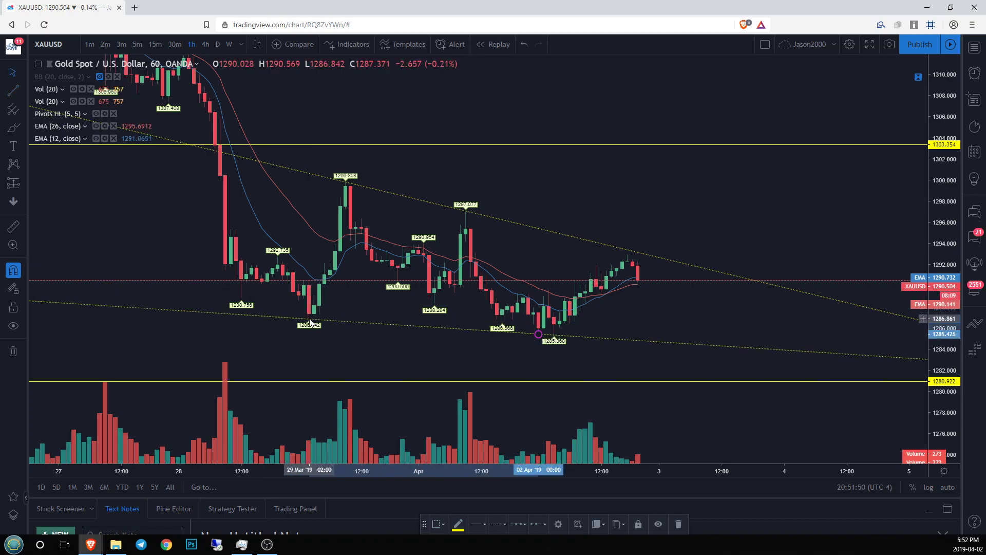
click(494, 343)
drag(499, 347, 492, 352)
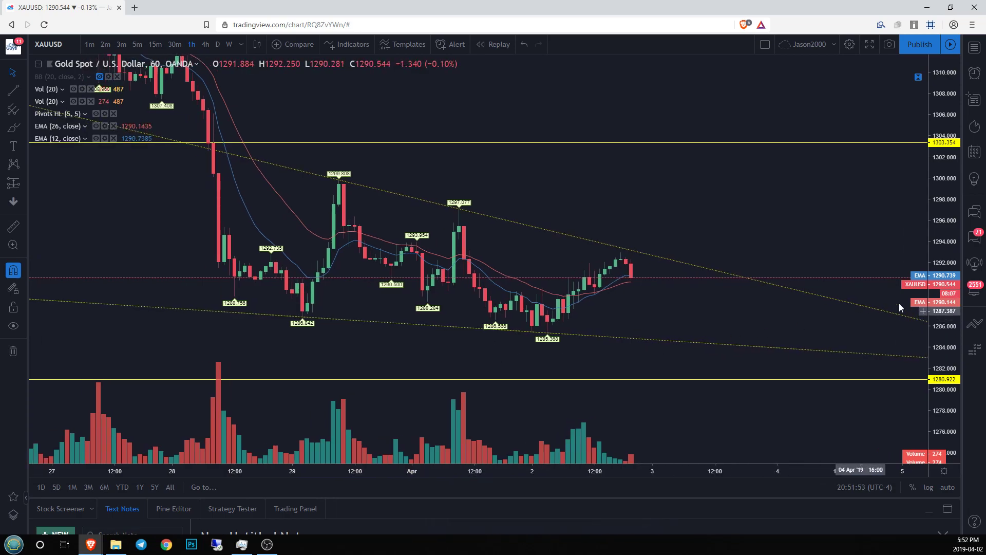
Step: Examine the latest 1-hour candles between the two converging trend lines and the area ahead of them
drag(949, 349, 950, 336)
drag(730, 326, 729, 308)
scroll(729, 312, down, 3)
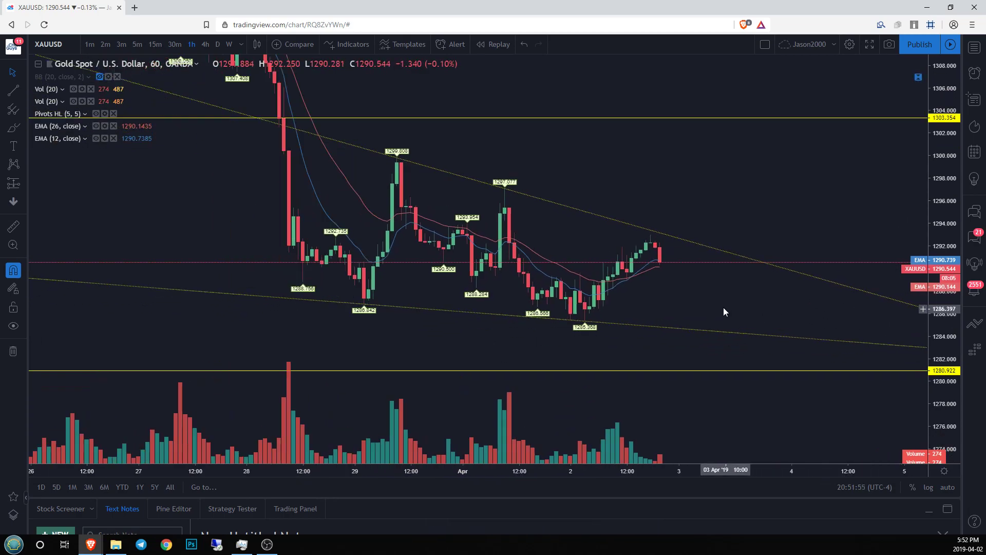
drag(658, 301, 666, 288)
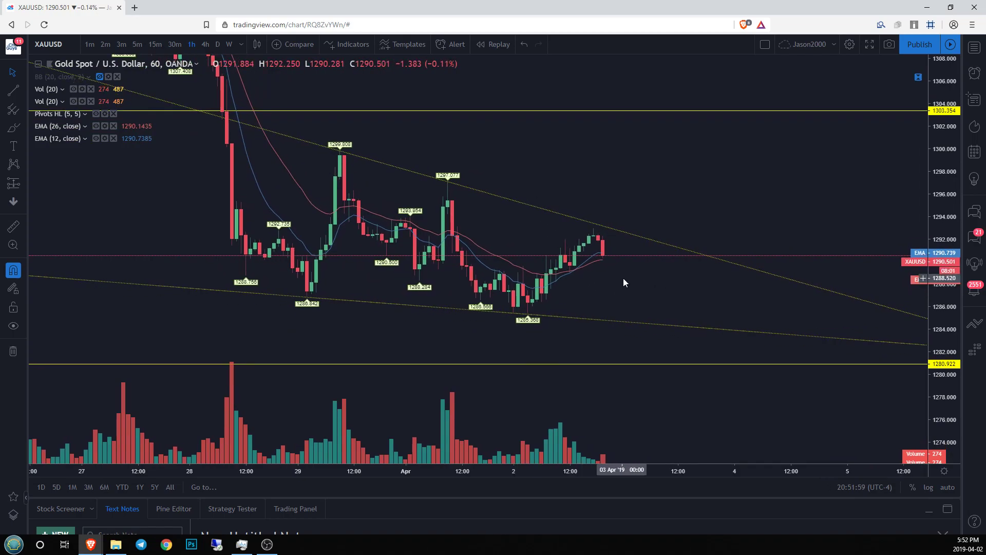
drag(614, 291, 598, 289)
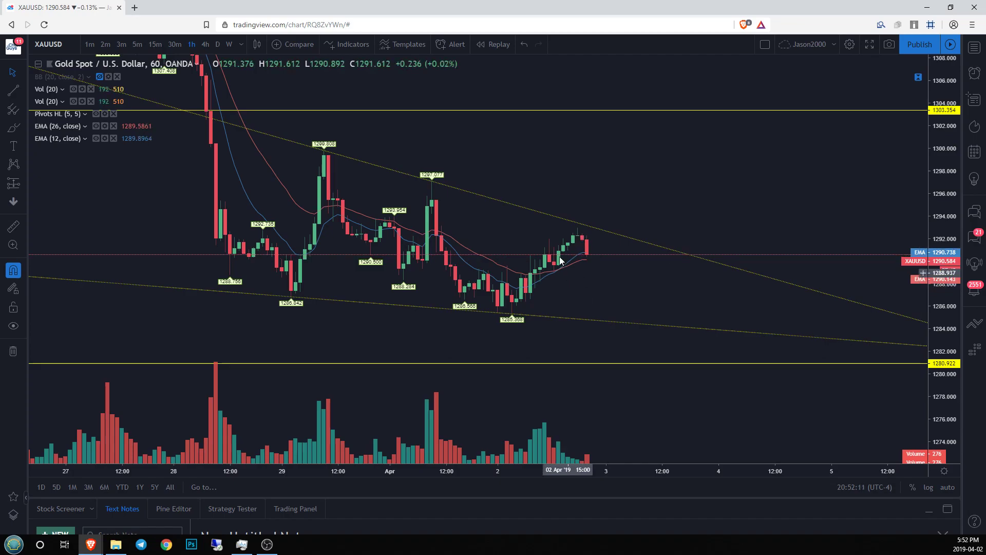
drag(612, 301, 587, 303)
drag(618, 305, 600, 306)
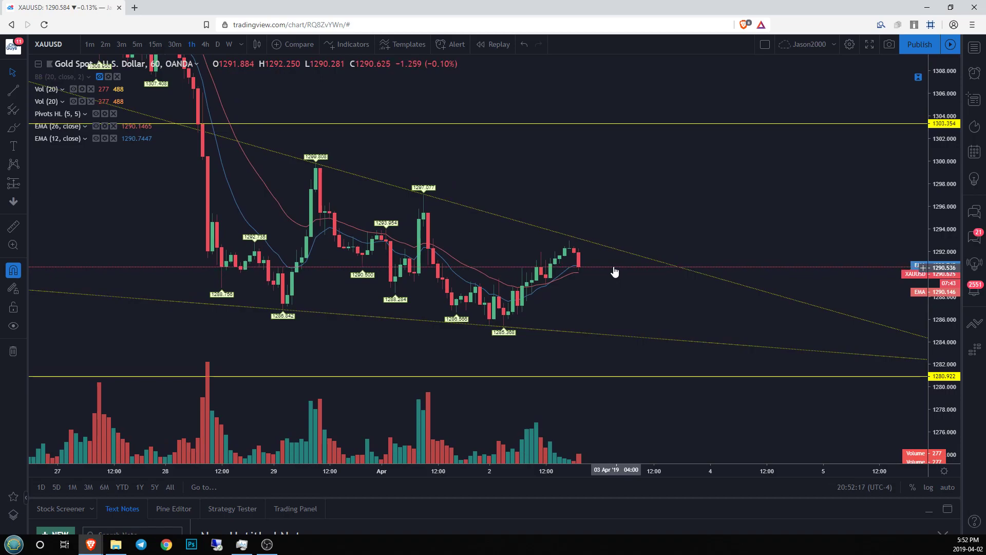
Step: Switch to the 4-hour timeframe and examine the latest candles against the two trend lines
click(206, 44)
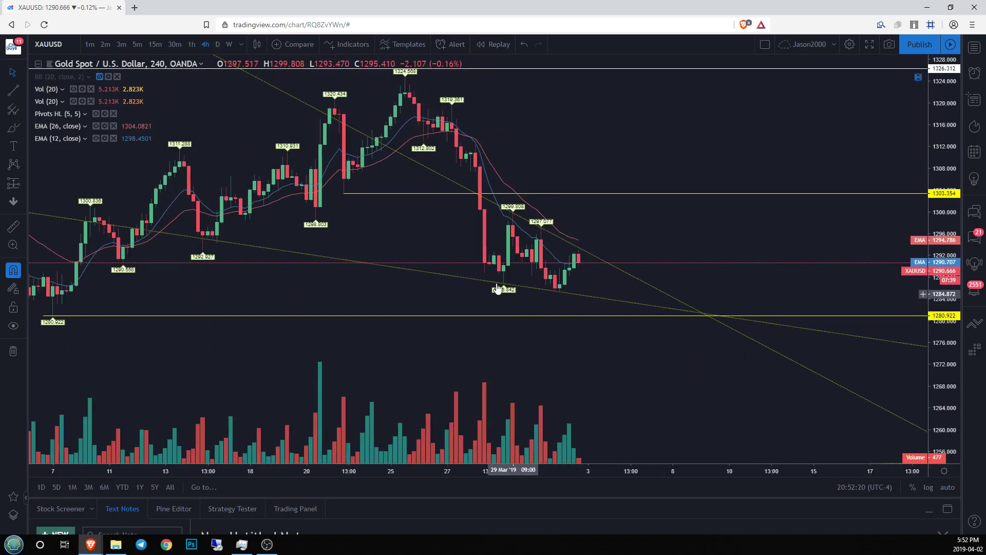
drag(589, 286, 578, 288)
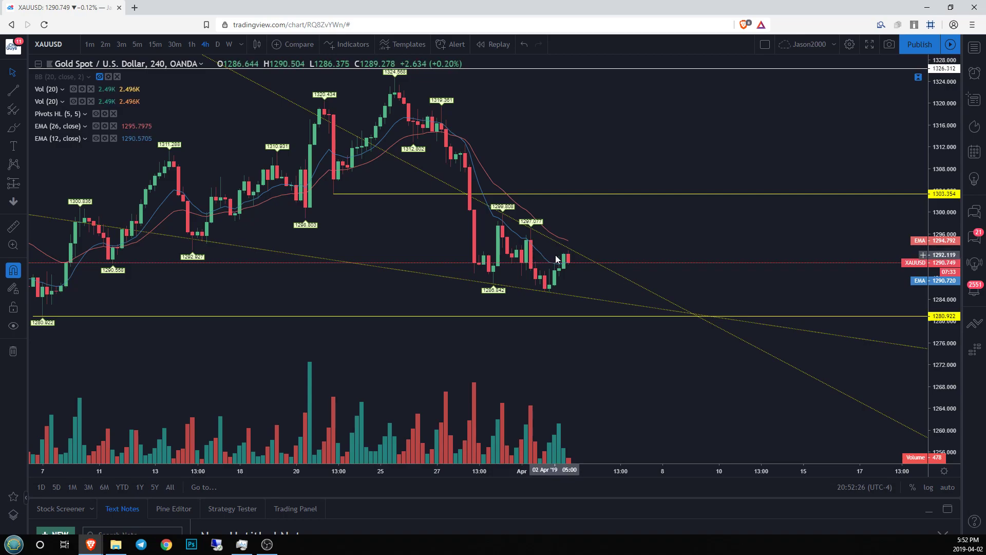
drag(586, 279, 557, 281)
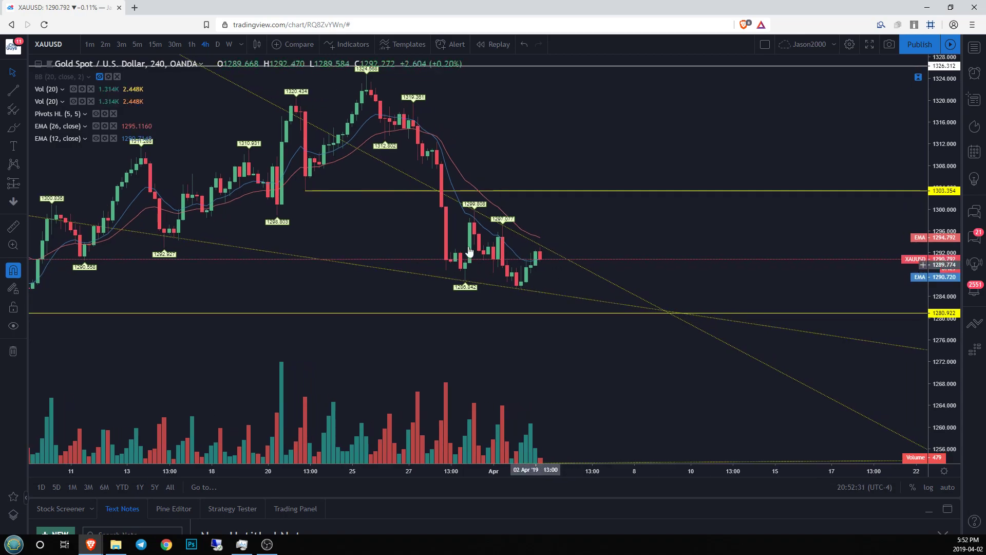
Step: Return the chart to the 1-hour timeframe and remove all drawings from it
click(191, 44)
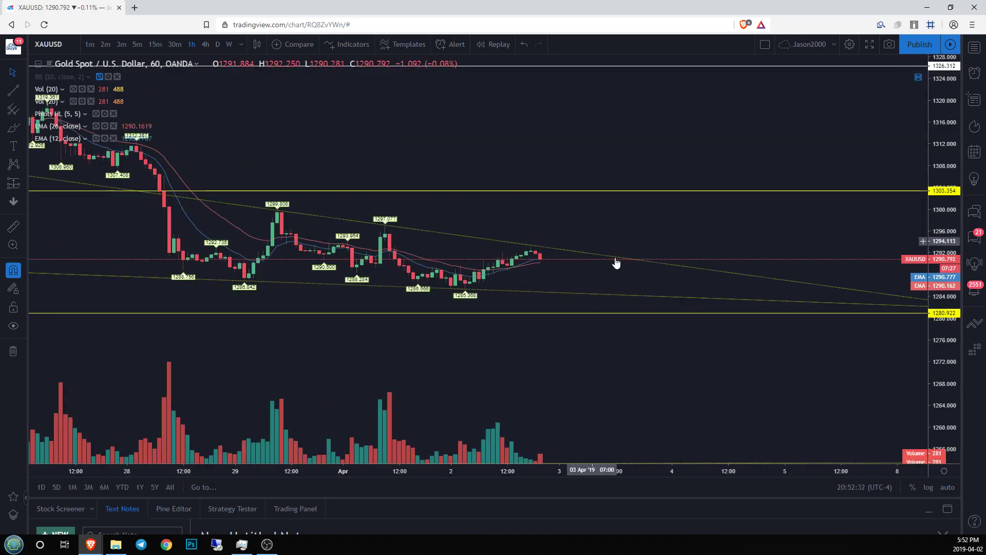
right_click(763, 363)
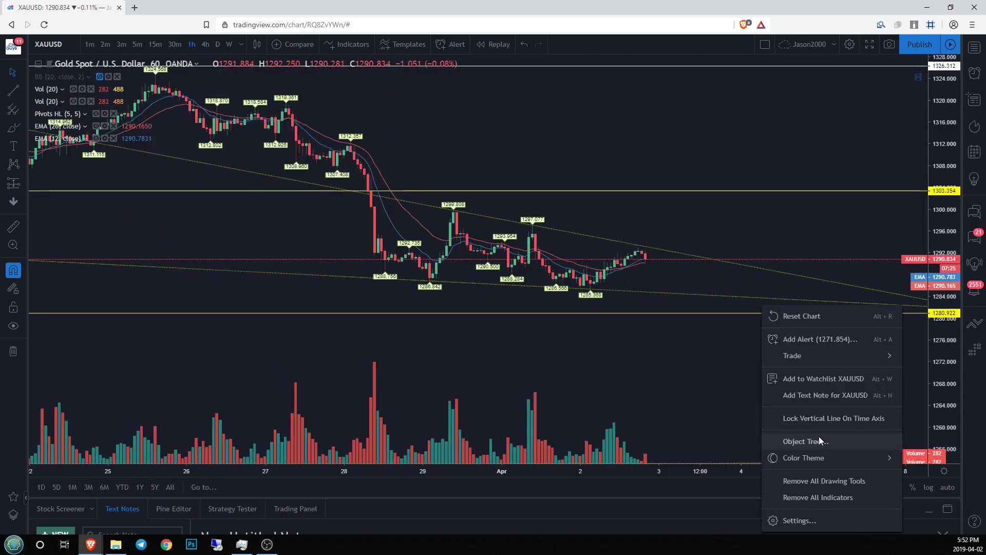
click(830, 482)
Step: Draw a horizontal ray from the 02 Apr low at 1285.368
drag(938, 406, 935, 324)
drag(765, 364, 736, 353)
scroll(736, 354, up, 2)
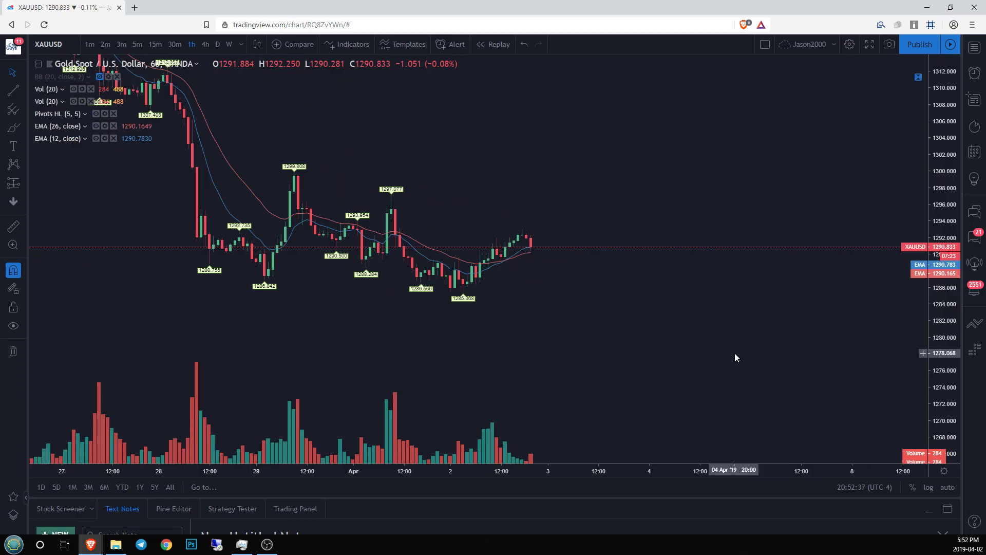
click(24, 91)
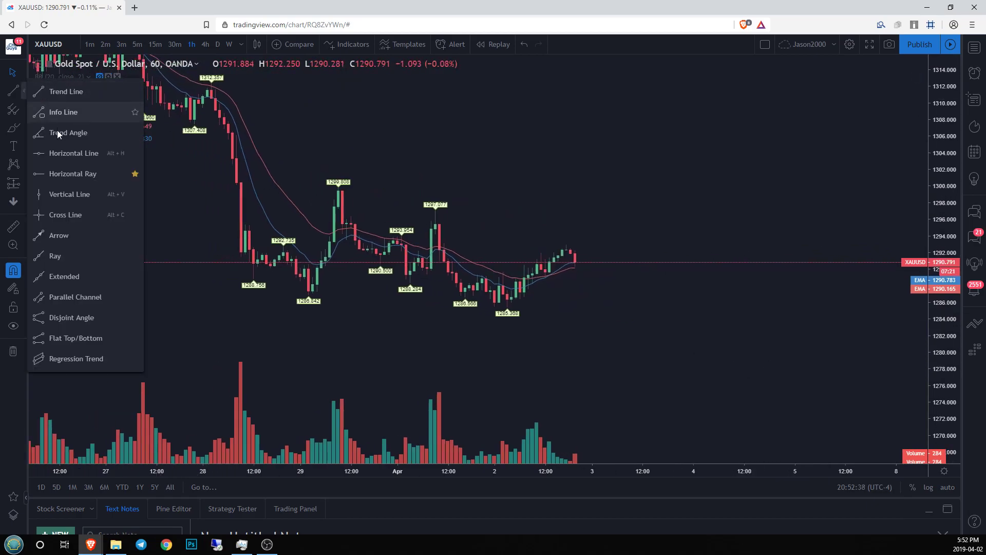
click(54, 171)
click(509, 310)
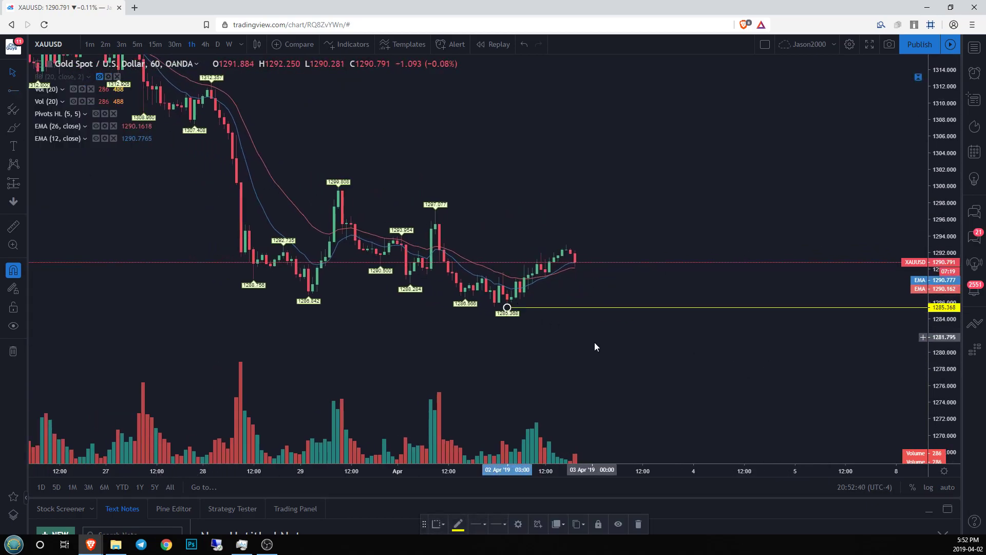
Step: Draw a horizontal ray from the 01 Apr high at 1297.077
drag(948, 420, 941, 322)
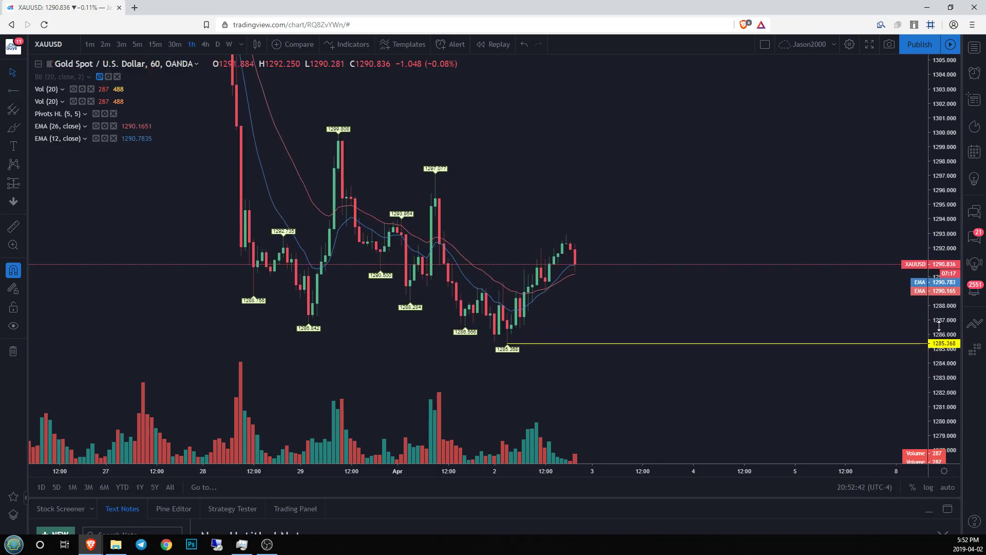
scroll(817, 350, up, 2)
drag(586, 313, 681, 318)
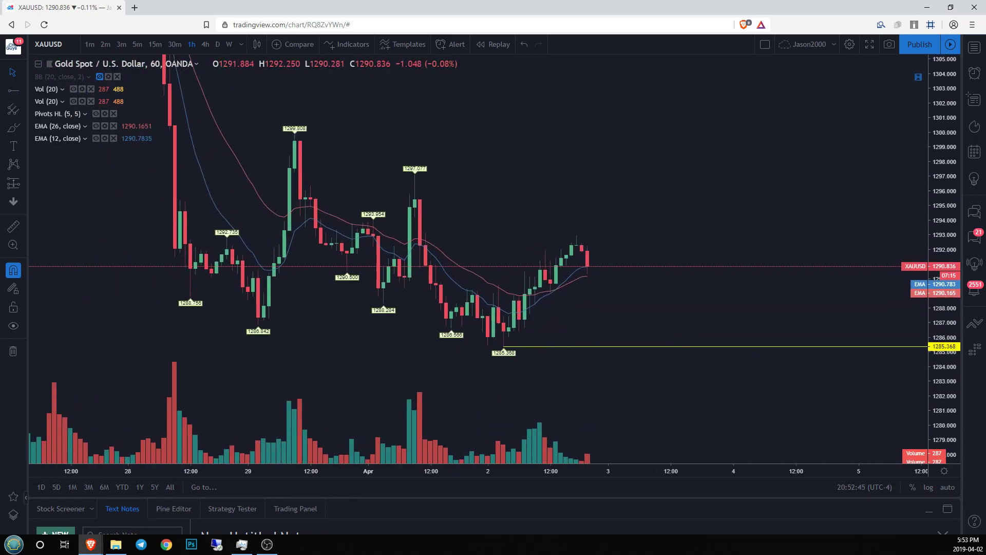
click(16, 91)
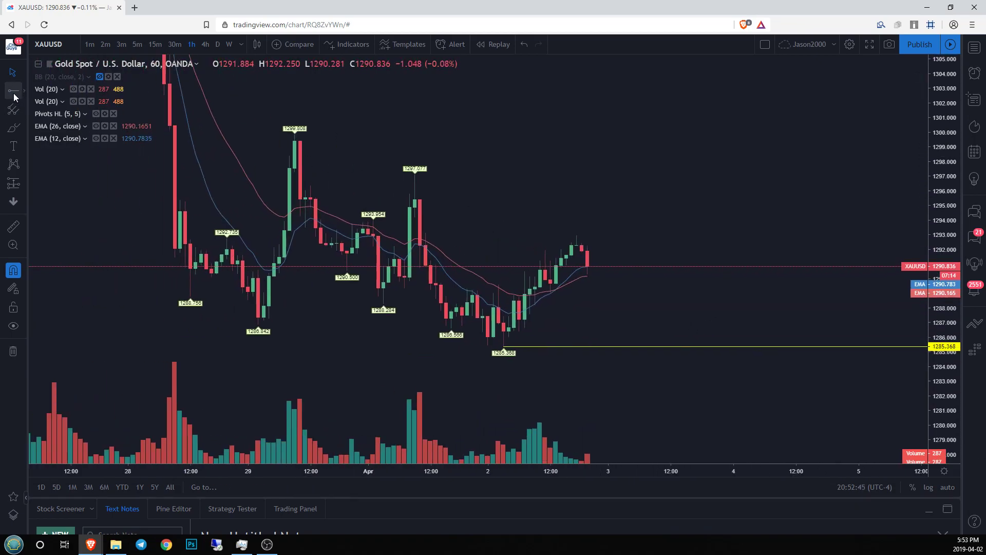
click(415, 175)
click(545, 208)
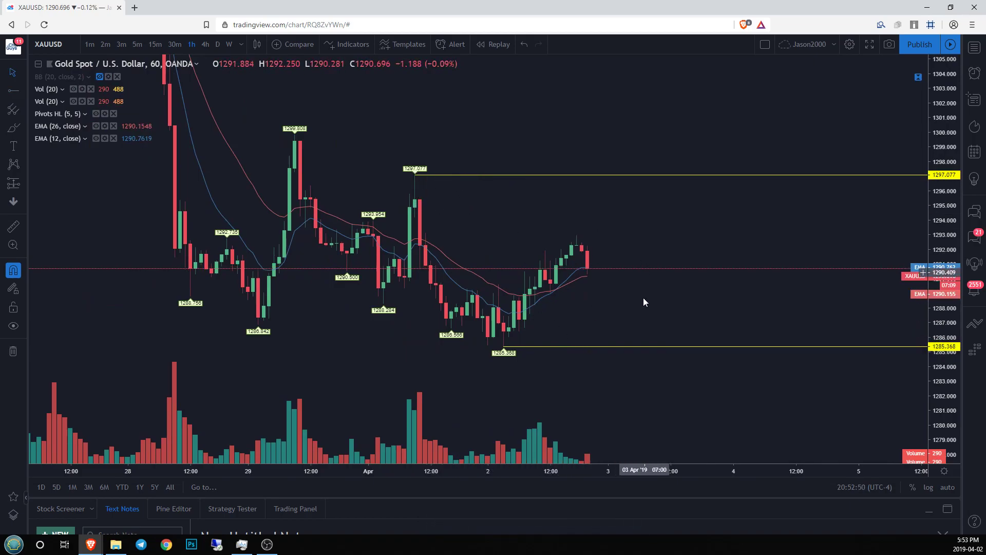
Step: Draw a horizontal ray from the most recent 02 Apr high at 1292.939
drag(643, 314, 587, 316)
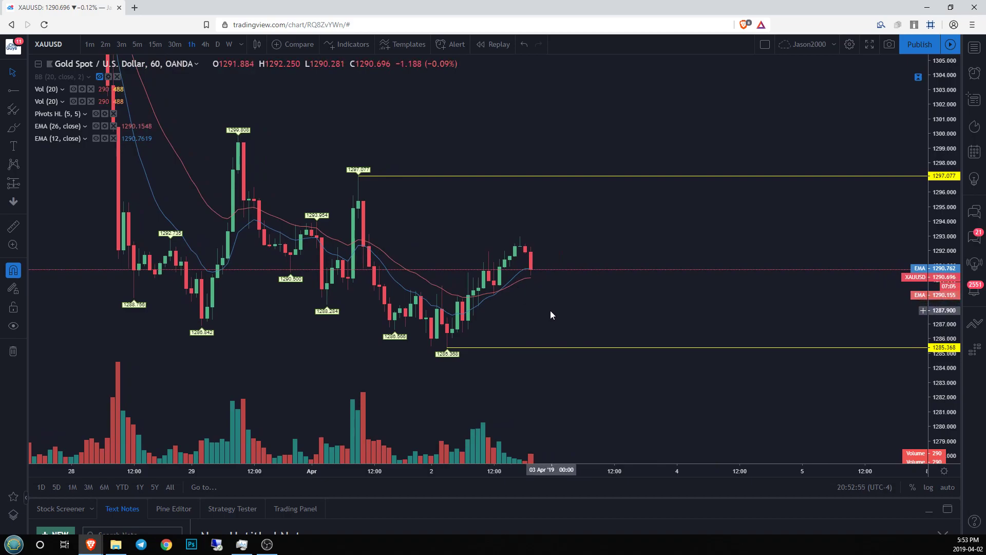
click(376, 181)
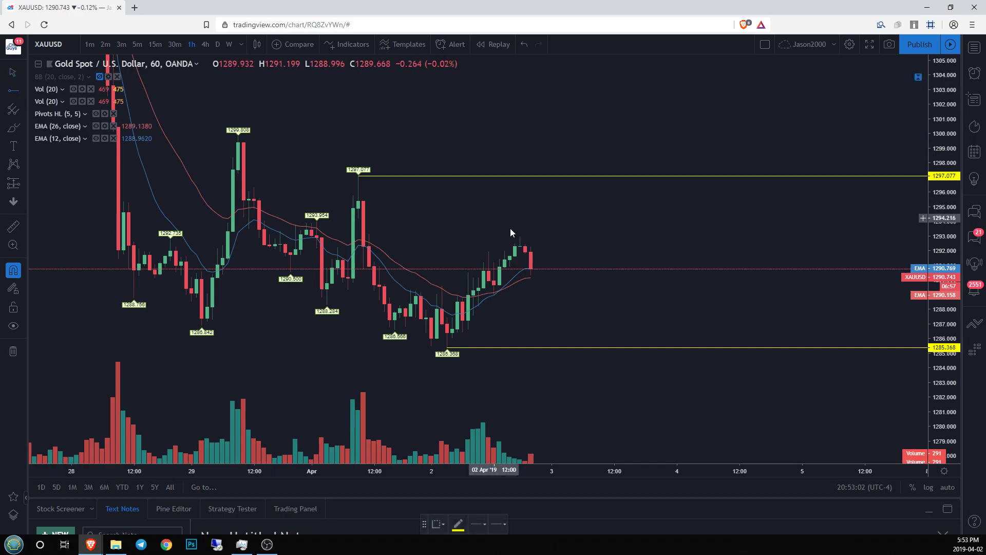
click(521, 235)
Step: Switch to the daily timeframe with an automatically fitted price scale and examine the three horizontal rays against the candles since February
drag(686, 323, 666, 281)
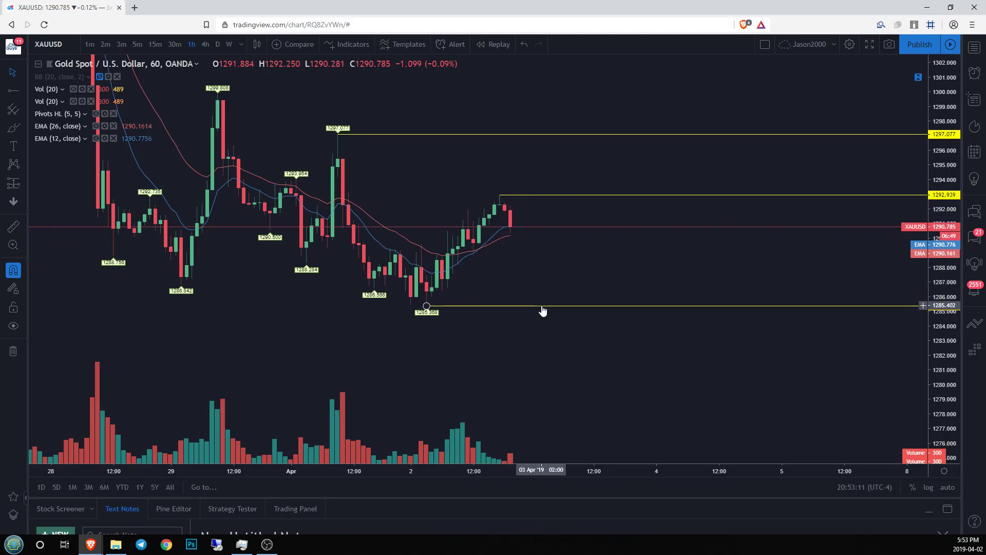
drag(543, 310, 786, 349)
click(229, 44)
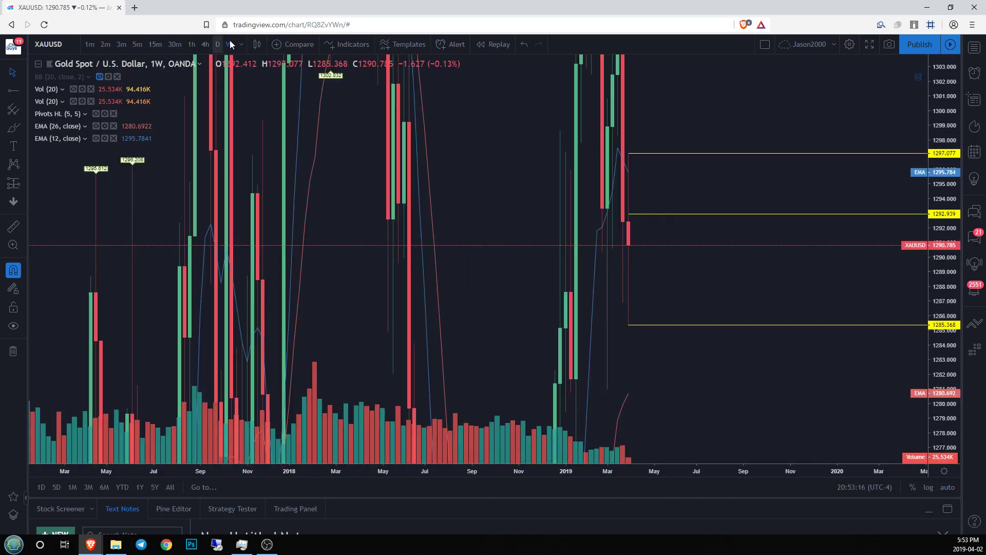
click(217, 44)
click(944, 485)
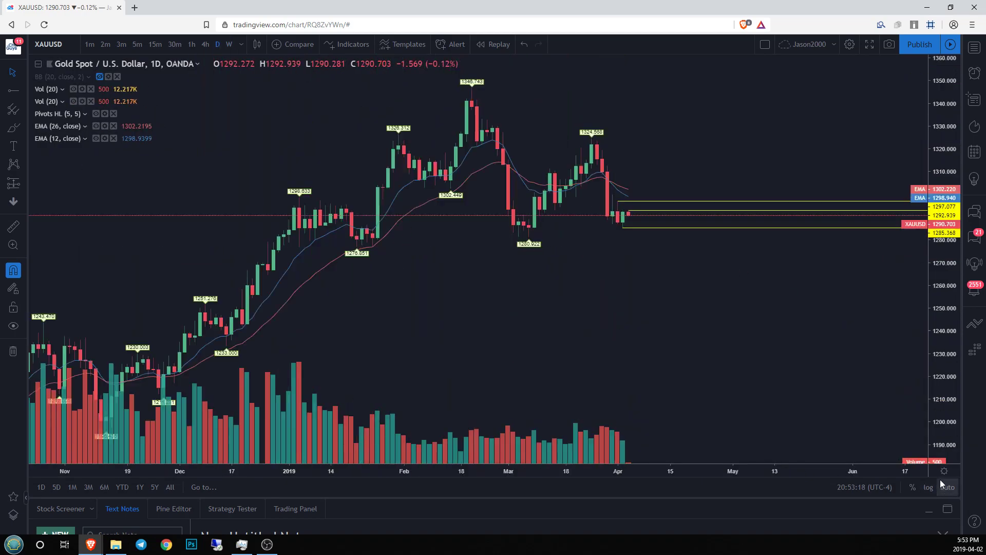
scroll(780, 375, up, 4)
drag(520, 241, 577, 257)
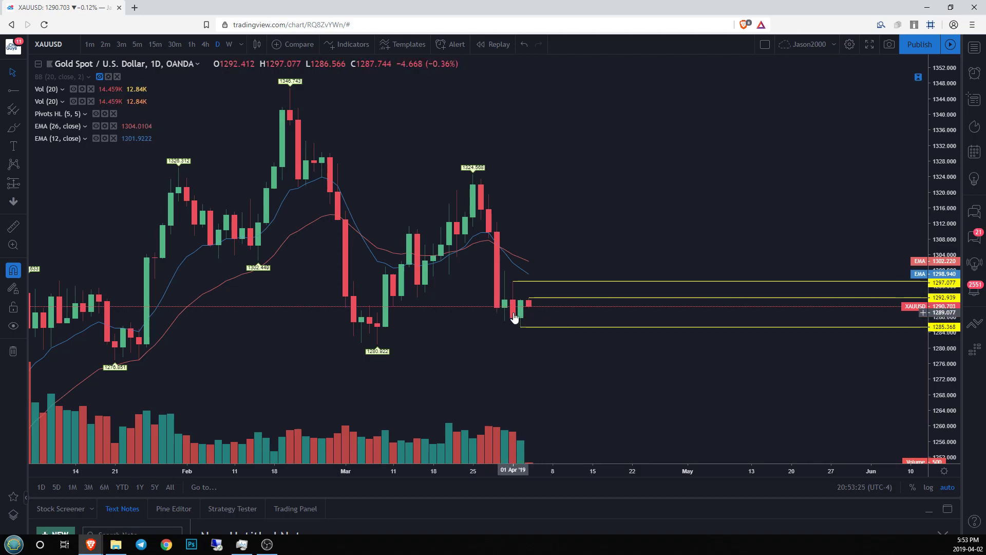
drag(563, 343, 556, 336)
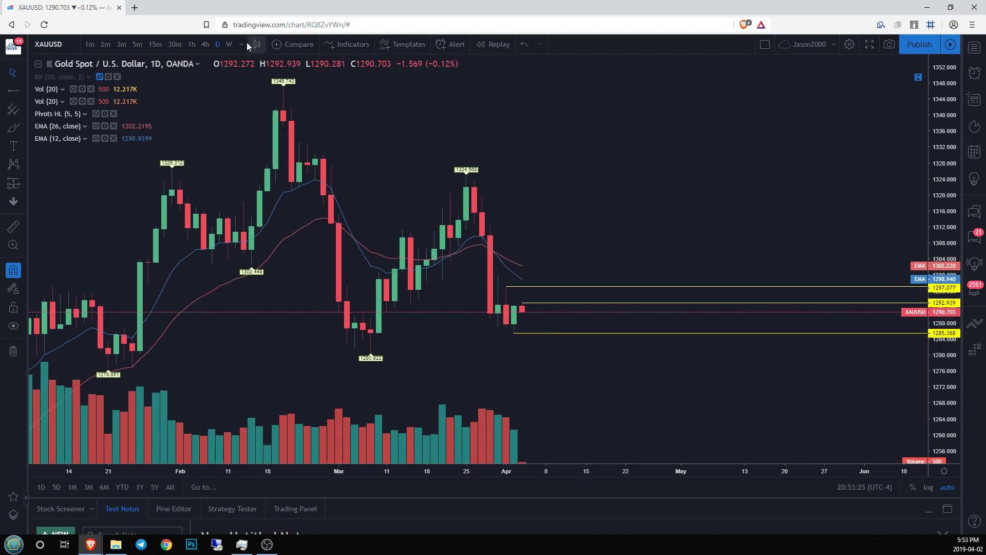
Step: Return to the 1-hour timeframe and examine the candles since 28 March against the three horizontal rays
click(197, 46)
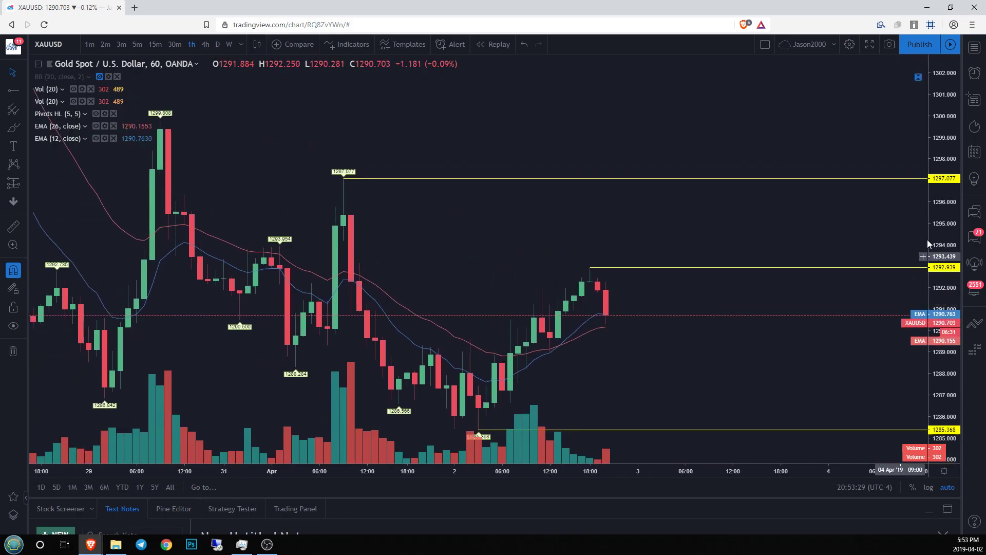
drag(935, 251, 916, 270)
drag(773, 345, 740, 248)
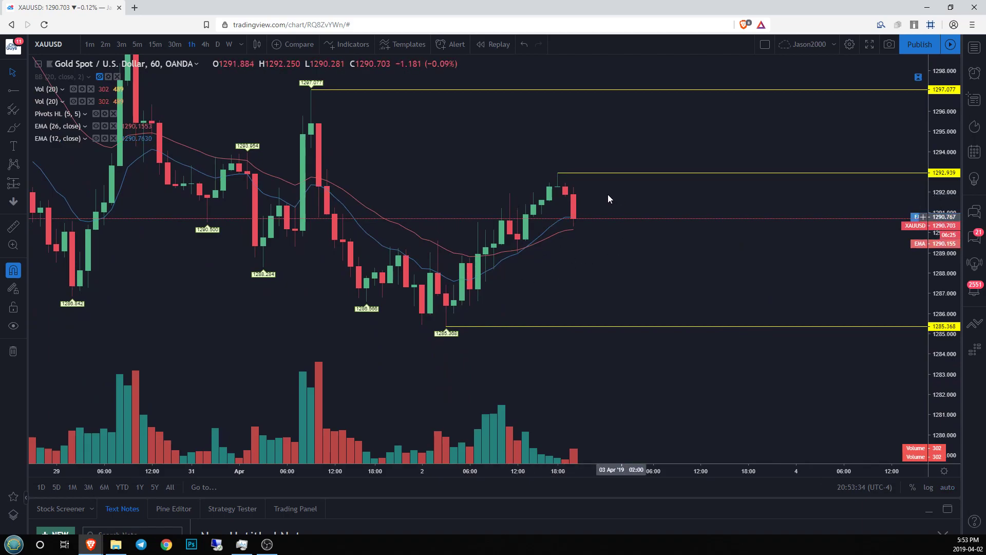
drag(609, 195, 594, 228)
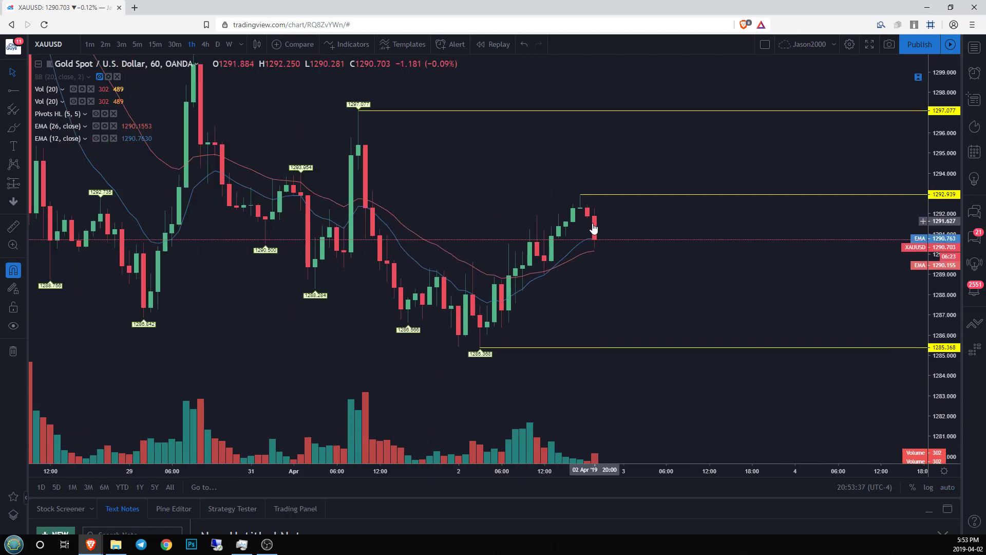
scroll(634, 309, down, 2)
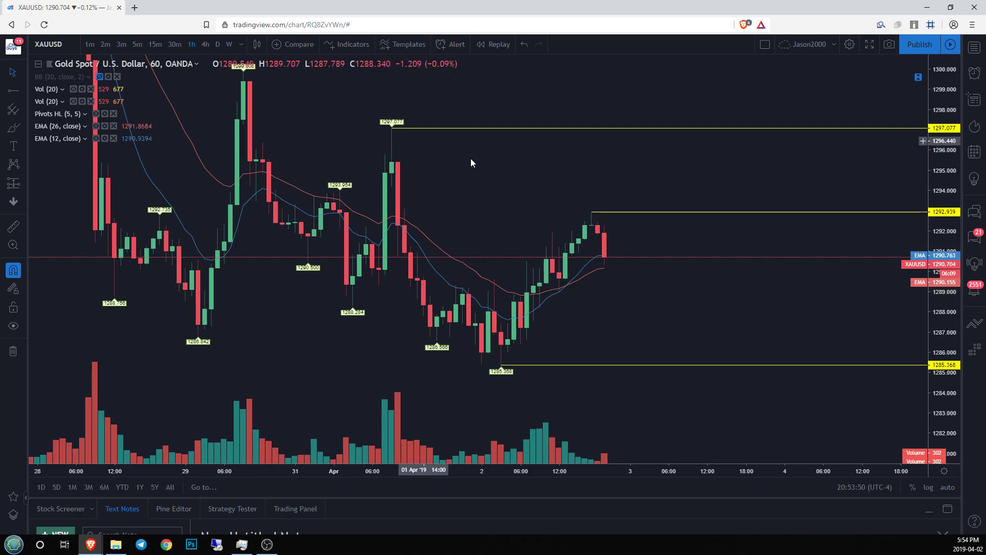
drag(515, 206, 591, 238)
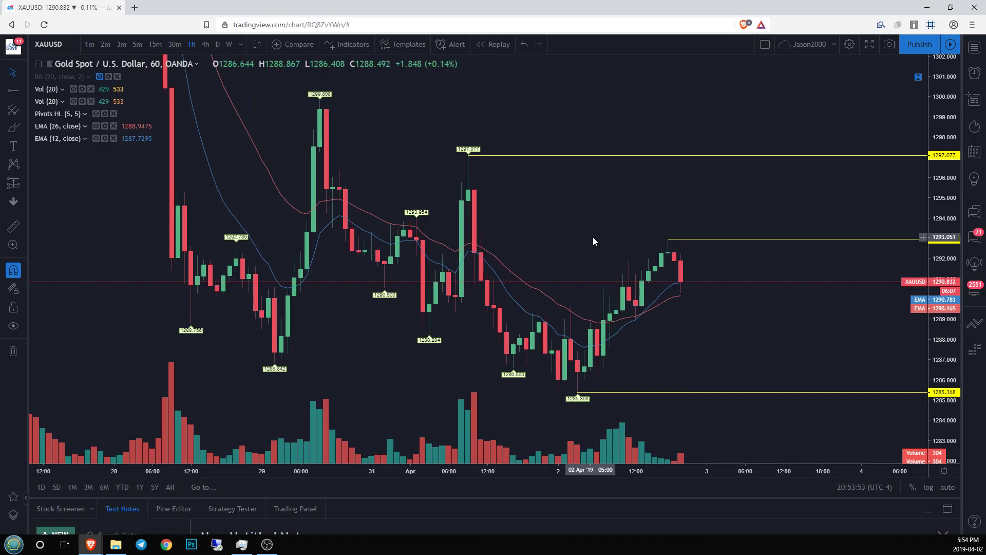